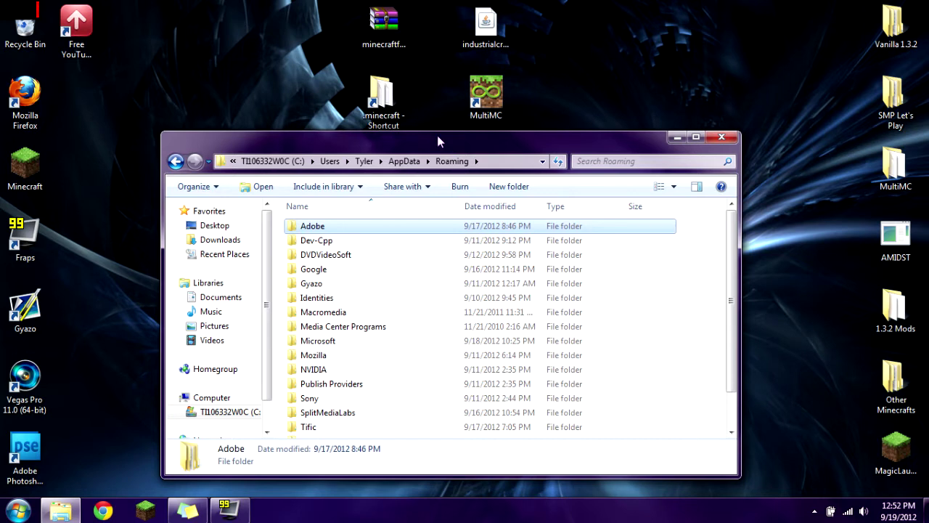
{"action": "left_click", "coordinate": [485, 51]}
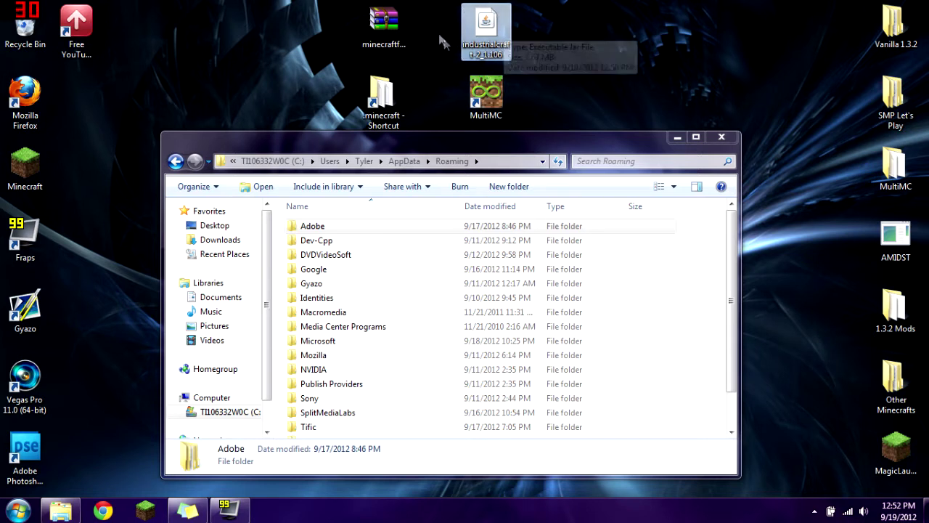
{"action": "left_click", "coordinate": [394, 24]}
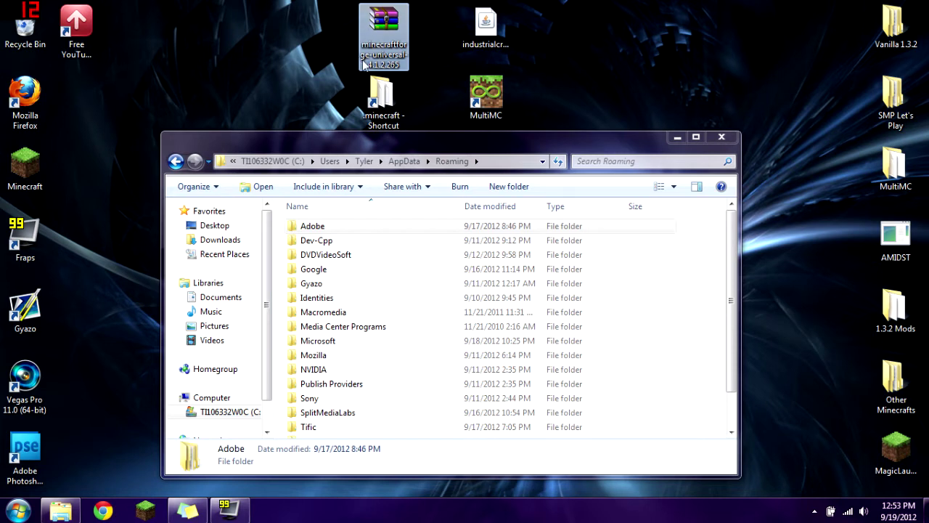
{"action": "mouse_move", "coordinate": [363, 65]}
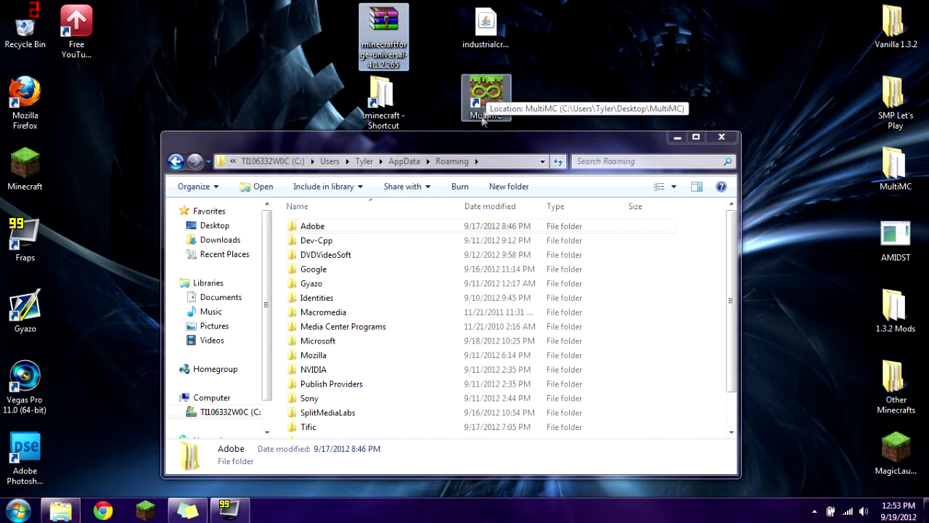
{"action": "left_click", "coordinate": [476, 148]}
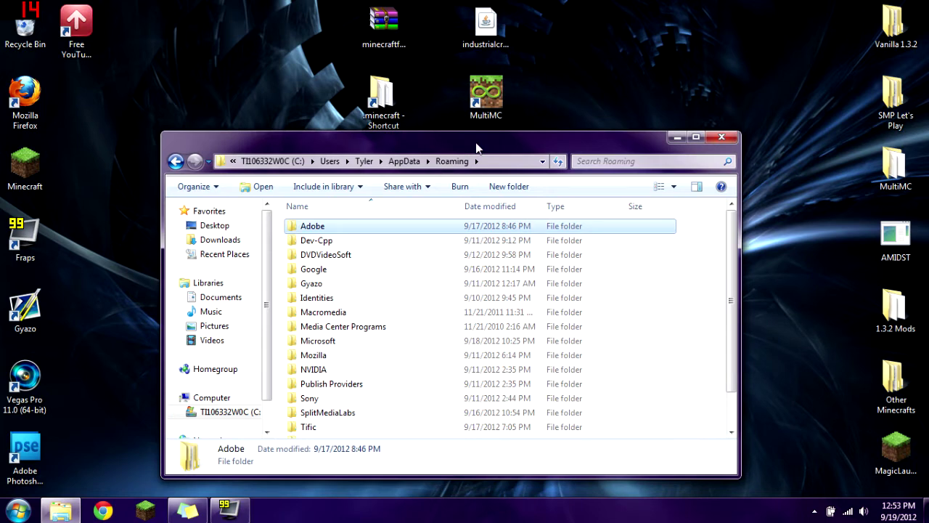
{"action": "left_click_drag", "start_coordinate": [476, 143], "coordinate": [484, 125]}
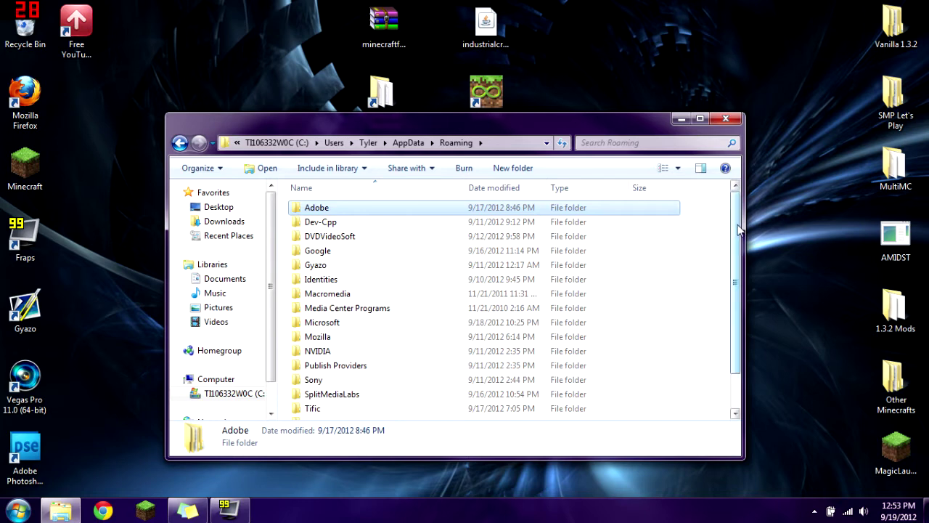
{"action": "scroll", "coordinate": [732, 267], "scroll_direction": "down", "scroll_amount": 2}
{"action": "scroll", "coordinate": [733, 267], "scroll_direction": "up", "scroll_amount": 2}
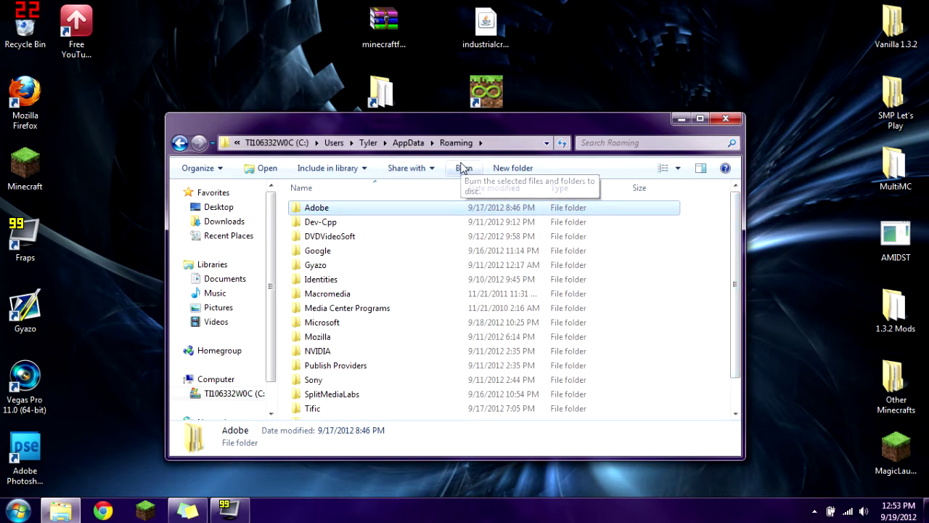
Open the Roaming application data folder by searching the system for %appdata%.
{"action": "key", "text": "super"}
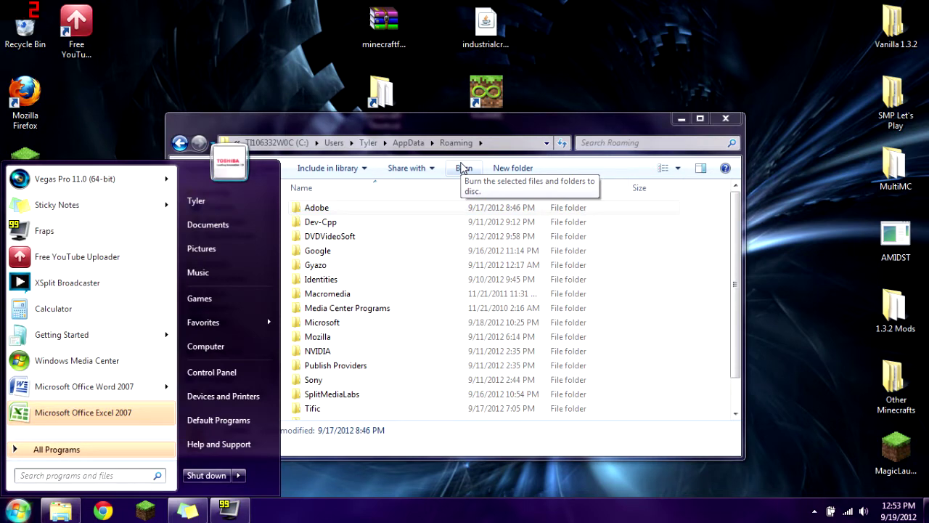
{"action": "type", "text": "%appdata%"}
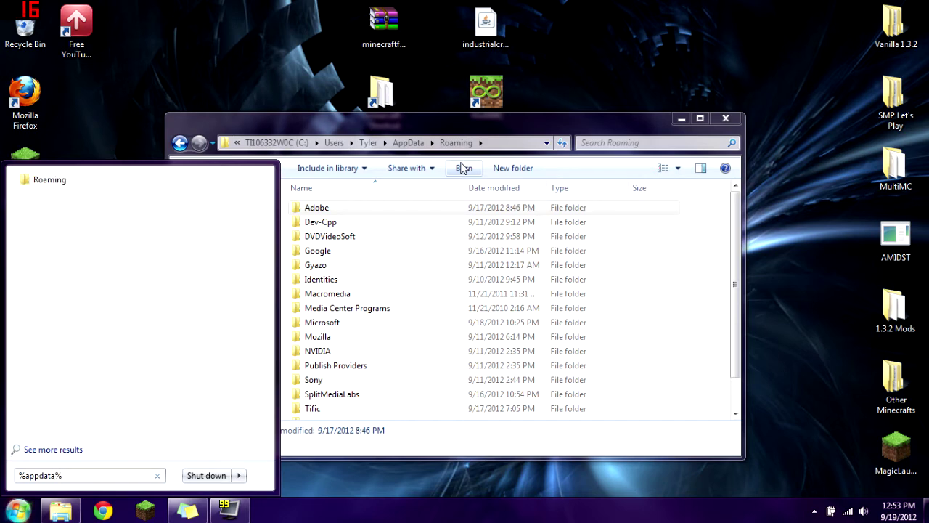
{"action": "key", "text": "Return"}
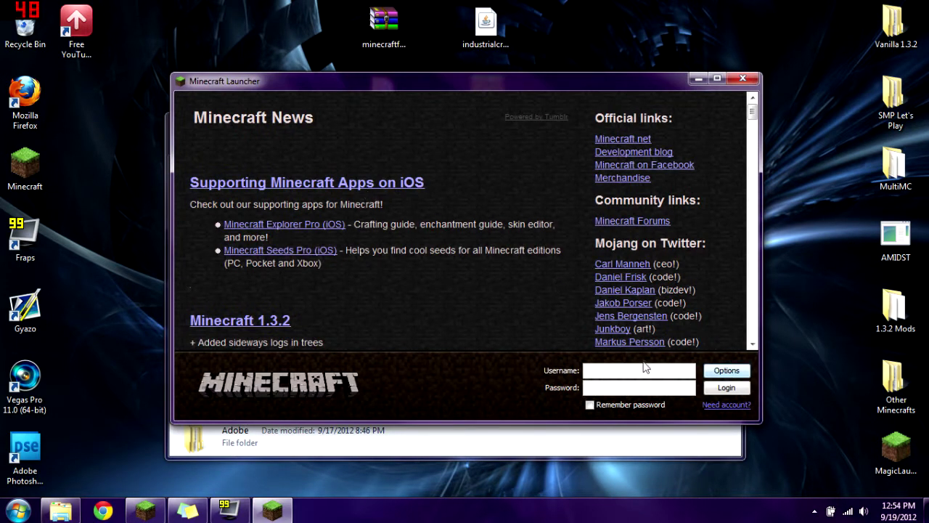
Log in to the Minecraft Launcher with the account username and password, let the game load, and quit it.
{"action": "left_click", "coordinate": [646, 367]}
{"action": "type", "text": "drawingkid1313"}
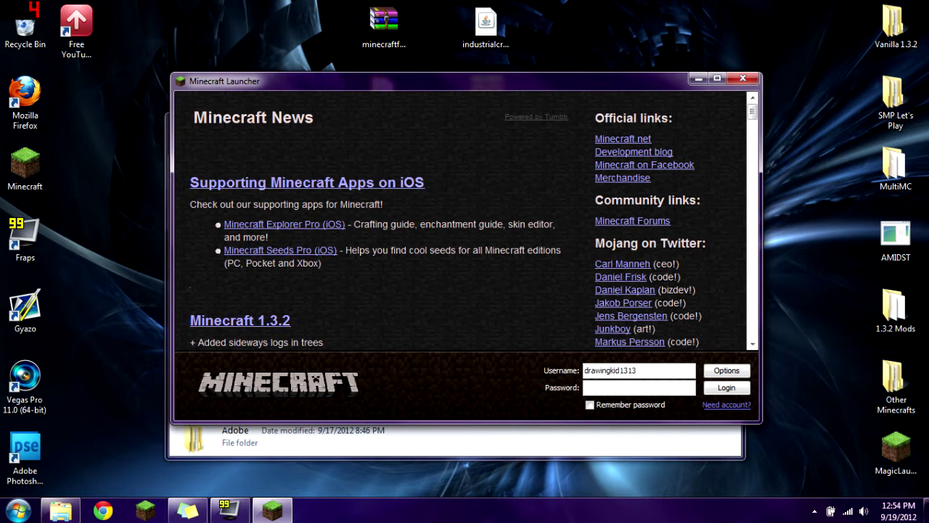
{"action": "key", "text": "Tab"}
{"action": "type", "text": "****"}
{"action": "left_click", "coordinate": [714, 390]}
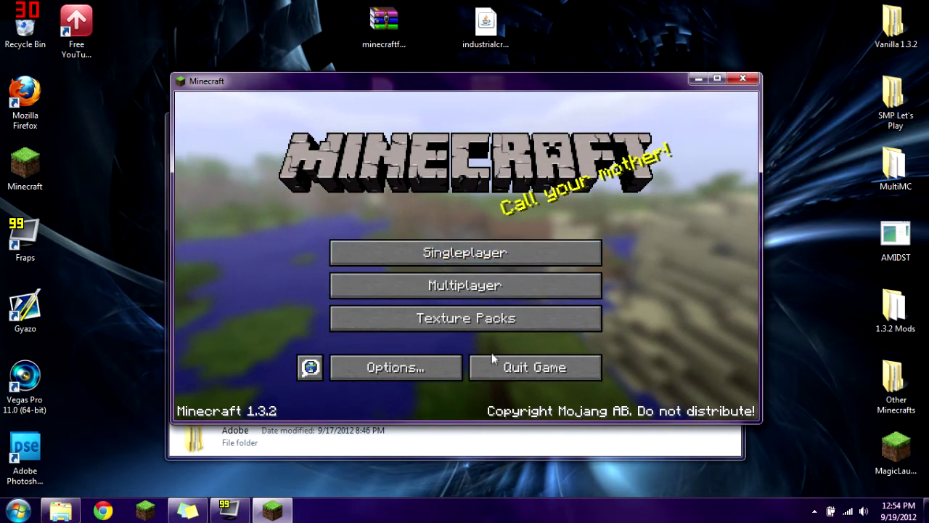
{"action": "left_click", "coordinate": [490, 371]}
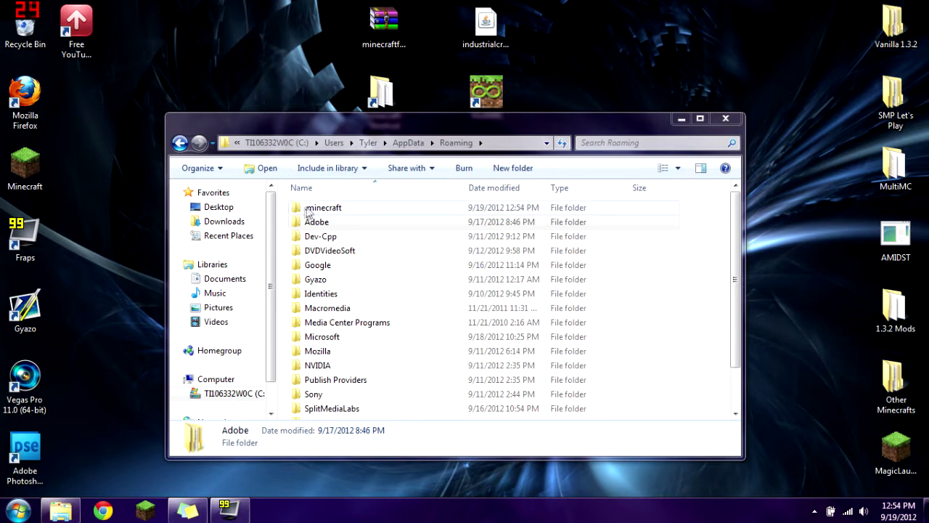
Go to the bin folder inside .minecraft and open the minecraft jar file with WinRAR archiver.
{"action": "double_click", "coordinate": [309, 210]}
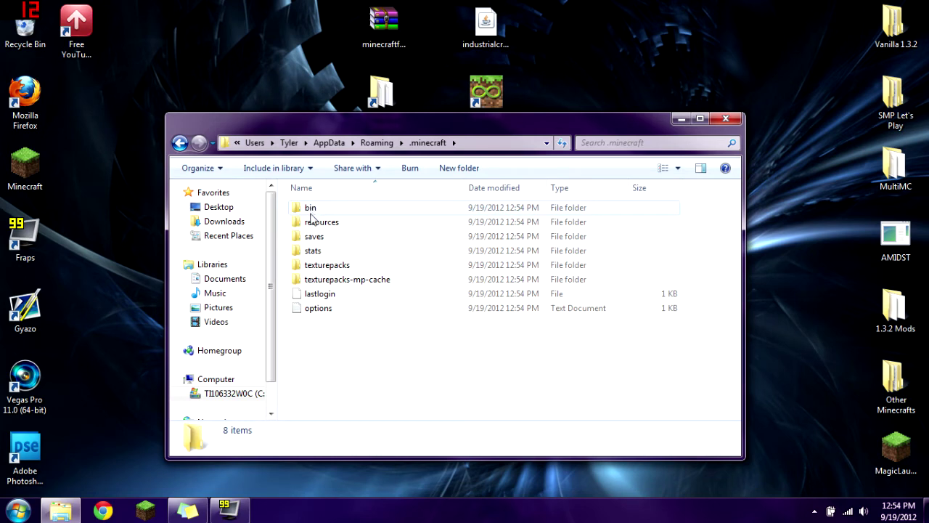
{"action": "double_click", "coordinate": [310, 210]}
{"action": "right_click", "coordinate": [308, 280]}
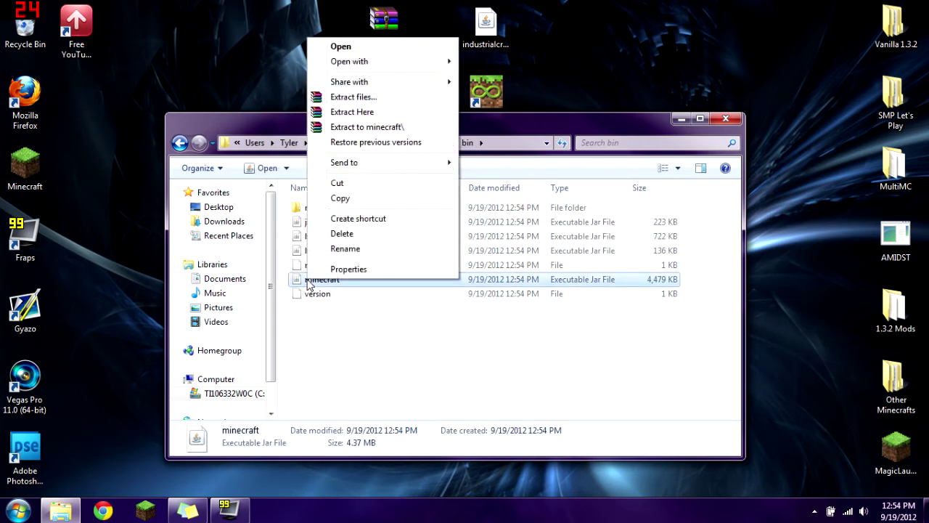
{"action": "mouse_move", "coordinate": [365, 64]}
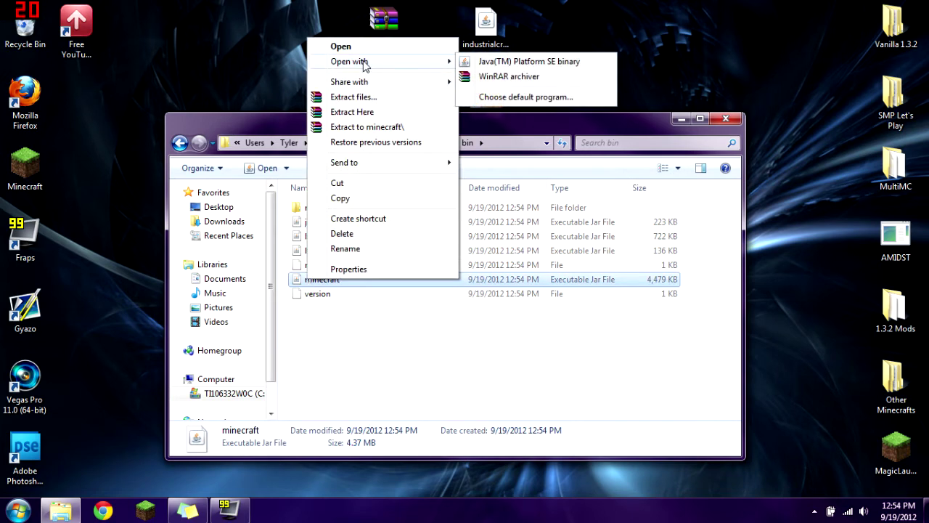
{"action": "left_click", "coordinate": [500, 77]}
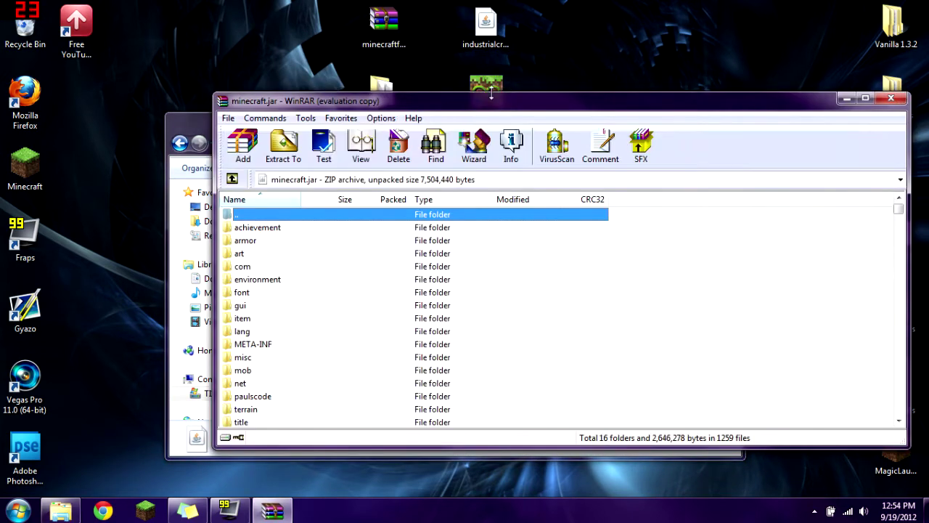
{"action": "left_click_drag", "start_coordinate": [493, 104], "coordinate": [413, 99]}
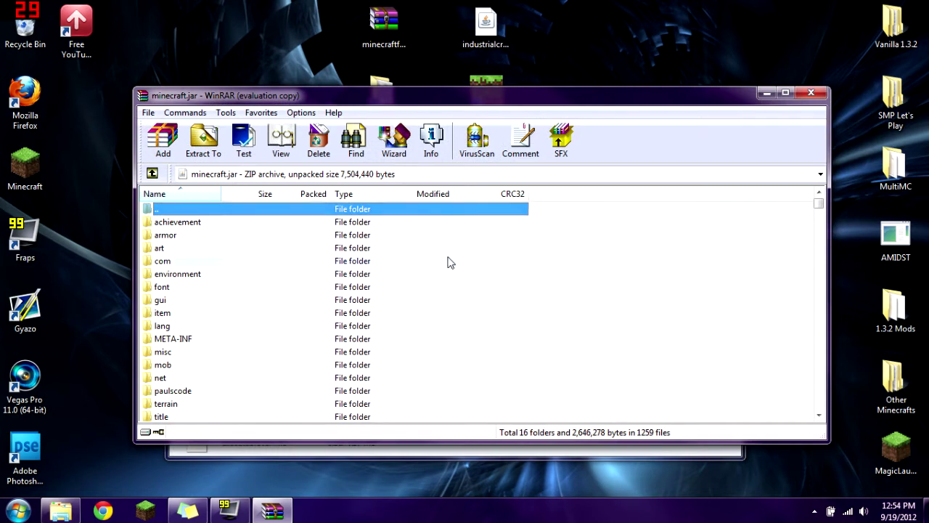
Delete the META-INF folder from the minecraft.jar archive.
{"action": "scroll", "coordinate": [448, 263], "scroll_direction": "down", "scroll_amount": 2}
{"action": "scroll", "coordinate": [447, 263], "scroll_direction": "down", "scroll_amount": 3}
{"action": "scroll", "coordinate": [446, 260], "scroll_direction": "up", "scroll_amount": 5}
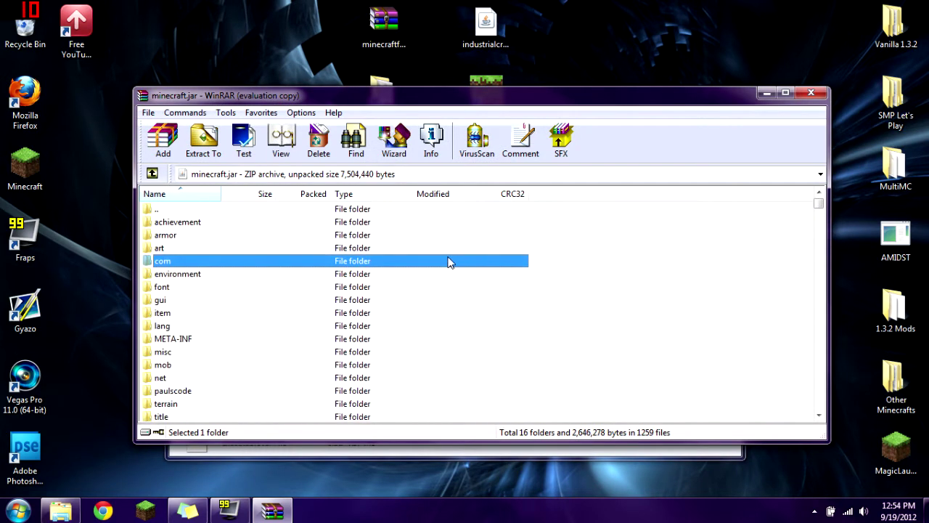
{"action": "scroll", "coordinate": [447, 262], "scroll_direction": "down", "scroll_amount": 5}
{"action": "scroll", "coordinate": [439, 268], "scroll_direction": "down", "scroll_amount": 4}
{"action": "scroll", "coordinate": [436, 272], "scroll_direction": "up", "scroll_amount": 10}
{"action": "left_click", "coordinate": [168, 340]}
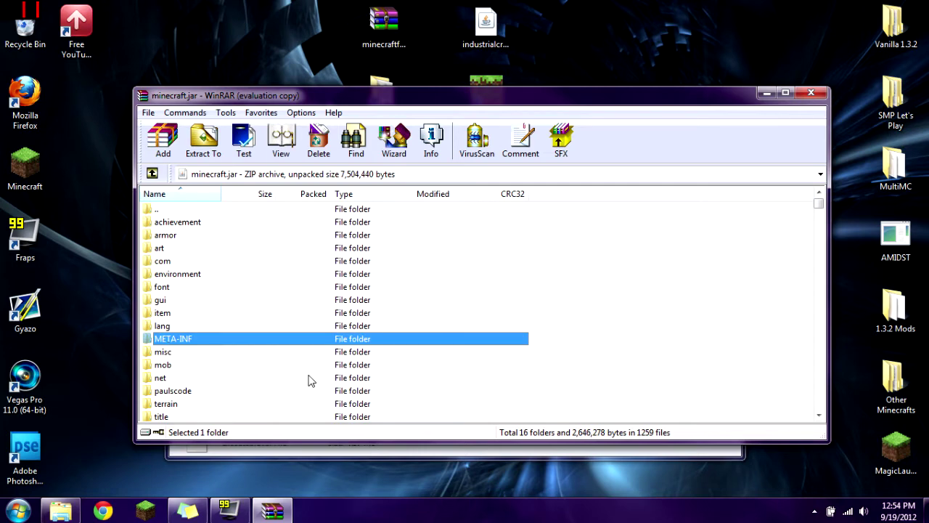
{"action": "key", "text": "Delete"}
{"action": "key", "text": "Return"}
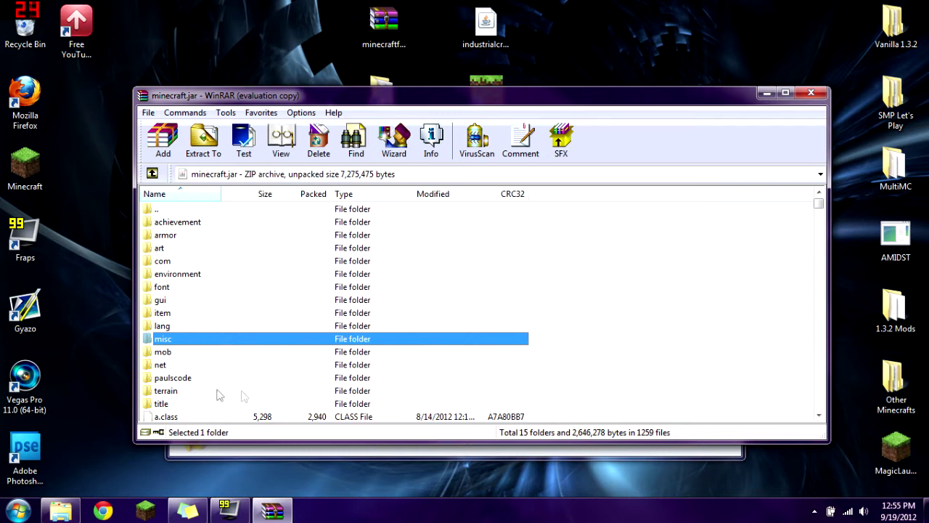
Copy all folders and class files from minecraftforge-universal-4.1.2.265.zip into minecraft.jar, using Add and replace files in ZIP format.
{"action": "double_click", "coordinate": [390, 22]}
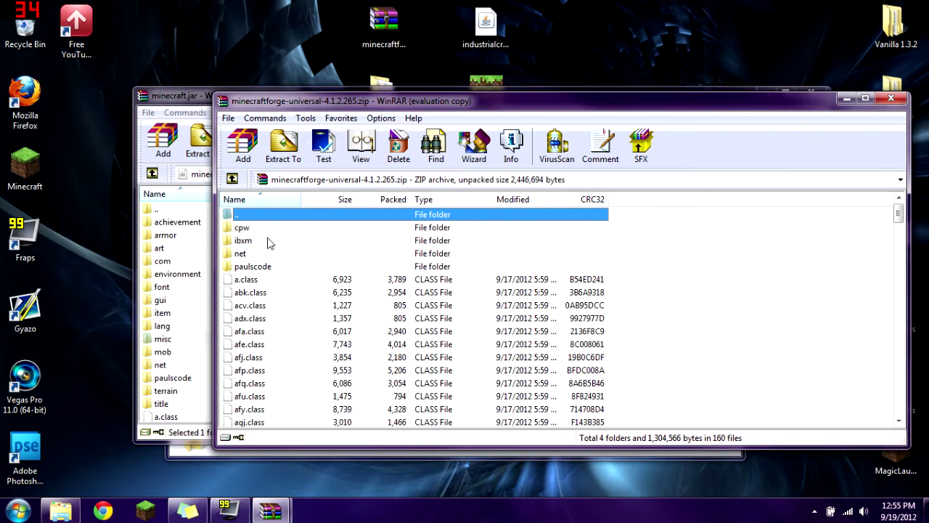
{"action": "left_click", "coordinate": [234, 230]}
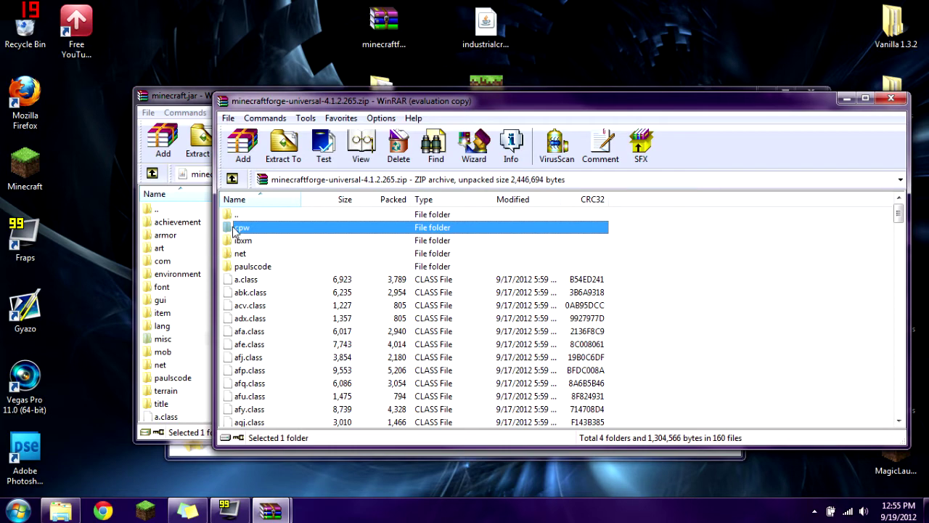
{"action": "scroll", "coordinate": [233, 229], "scroll_direction": "down", "scroll_amount": 20}
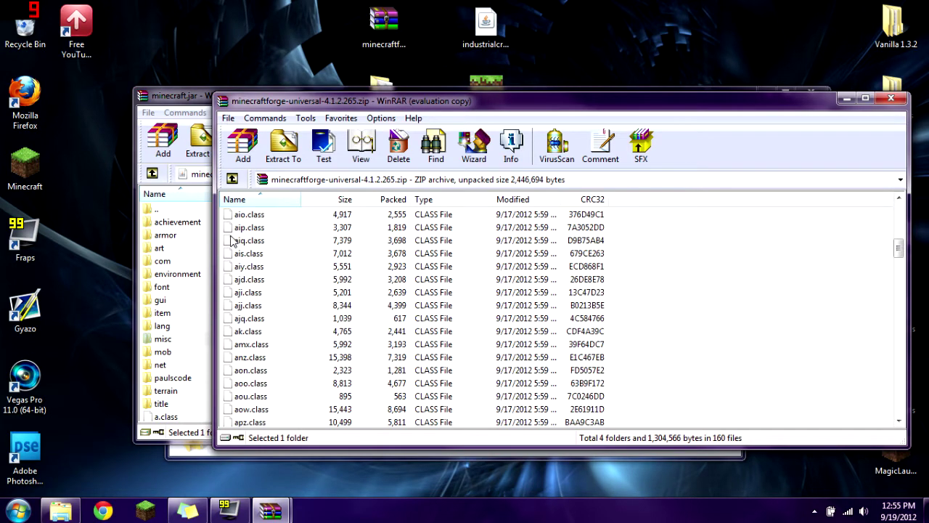
{"action": "scroll", "coordinate": [232, 316], "scroll_direction": "down", "scroll_amount": 20}
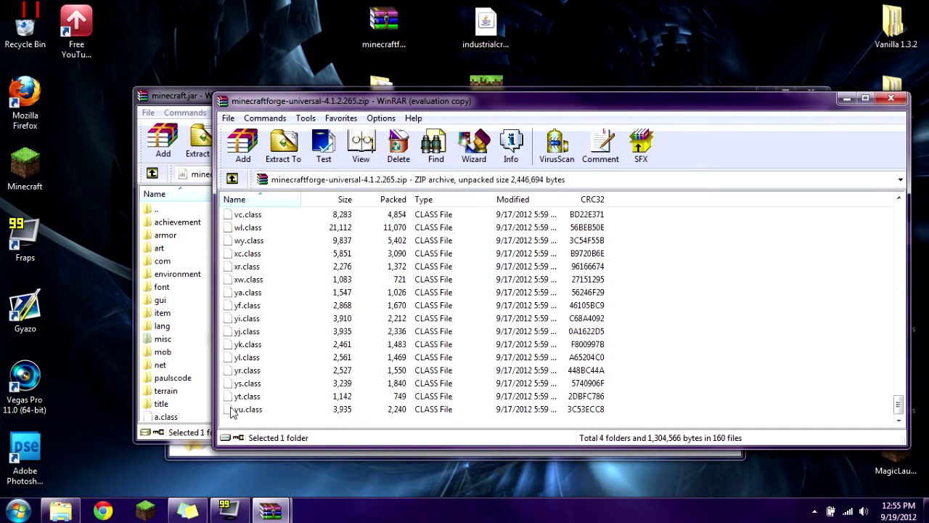
{"action": "left_click", "coordinate": [231, 411], "text": "shift"}
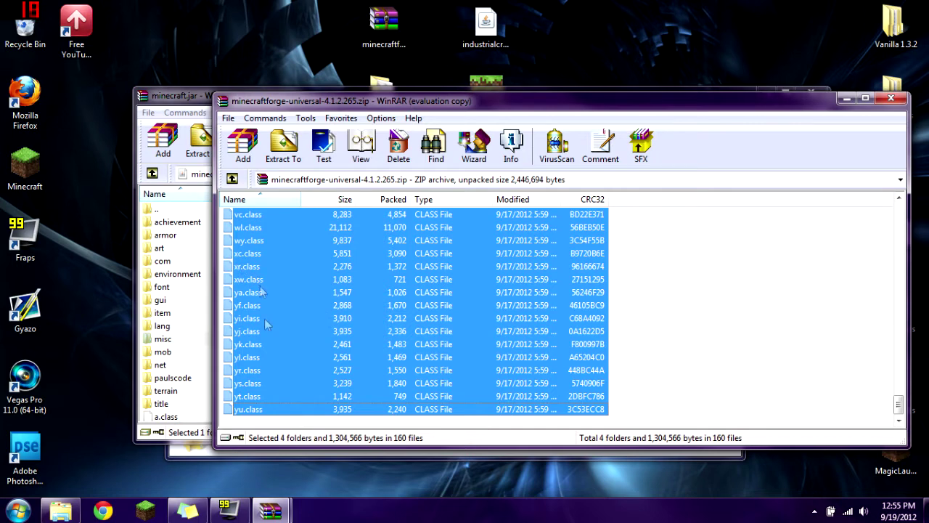
{"action": "scroll", "coordinate": [269, 372], "scroll_direction": "up", "scroll_amount": 13}
{"action": "scroll", "coordinate": [269, 369], "scroll_direction": "up", "scroll_amount": 7}
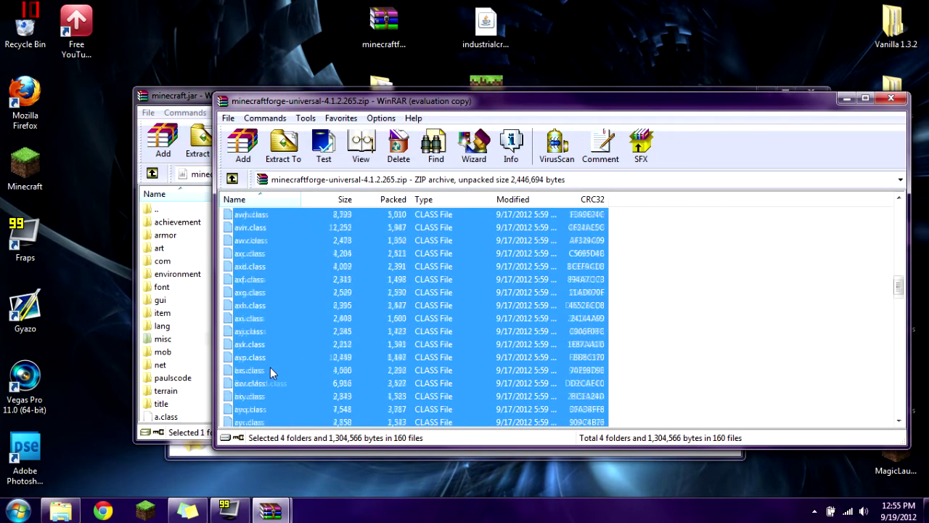
{"action": "scroll", "coordinate": [270, 372], "scroll_direction": "up", "scroll_amount": 15}
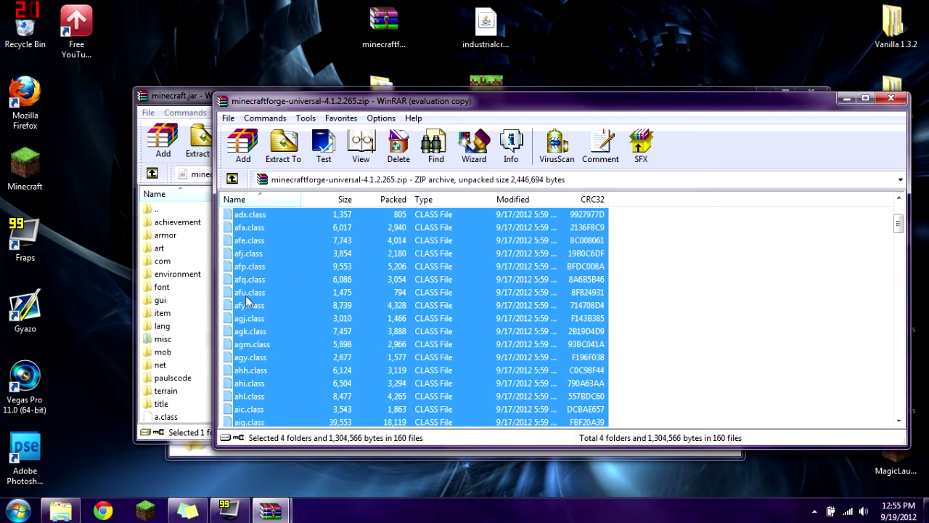
{"action": "left_click_drag", "start_coordinate": [232, 292], "coordinate": [206, 298]}
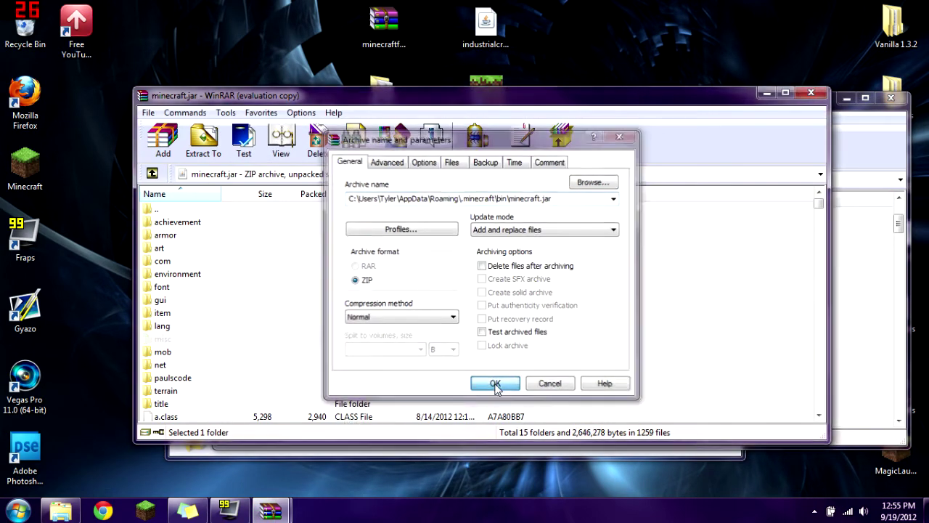
{"action": "left_click", "coordinate": [495, 383]}
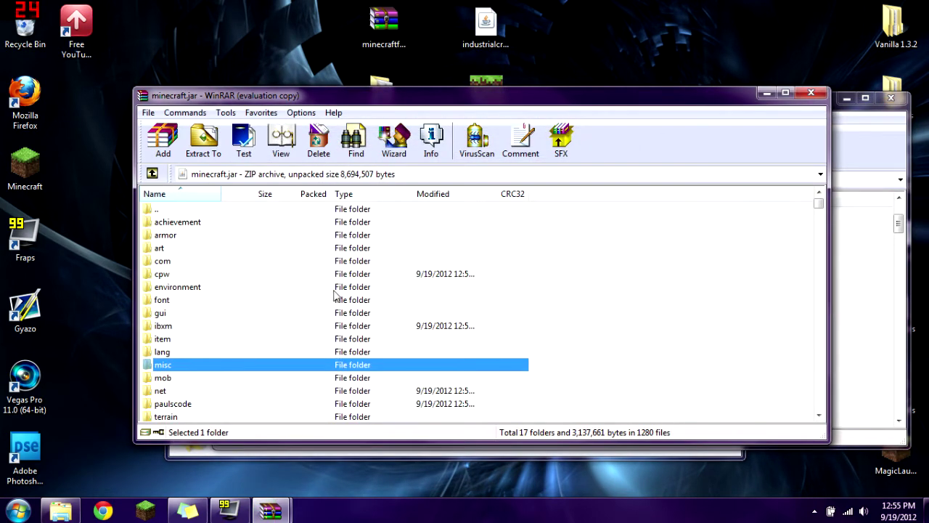
Close both WinRAR archives and go back to the .minecraft folder.
{"action": "left_click", "coordinate": [811, 94]}
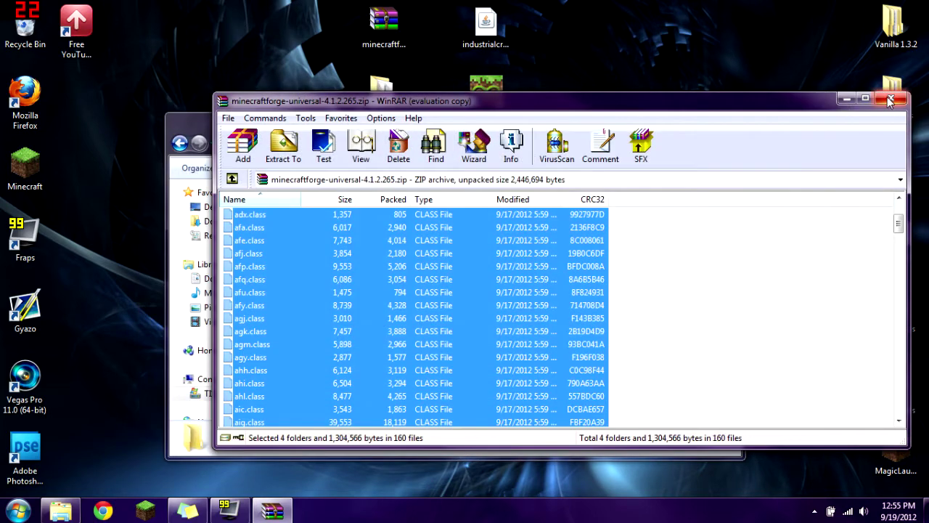
{"action": "left_click", "coordinate": [890, 97]}
{"action": "left_click", "coordinate": [179, 142]}
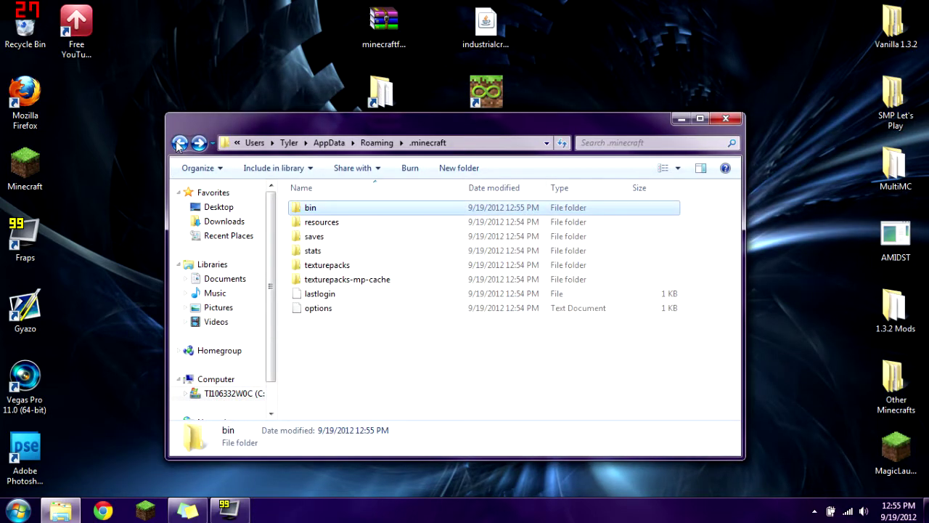
Launch Minecraft, log in with the remembered credentials to load the game with Forge, and quit it.
{"action": "left_click", "coordinate": [143, 510]}
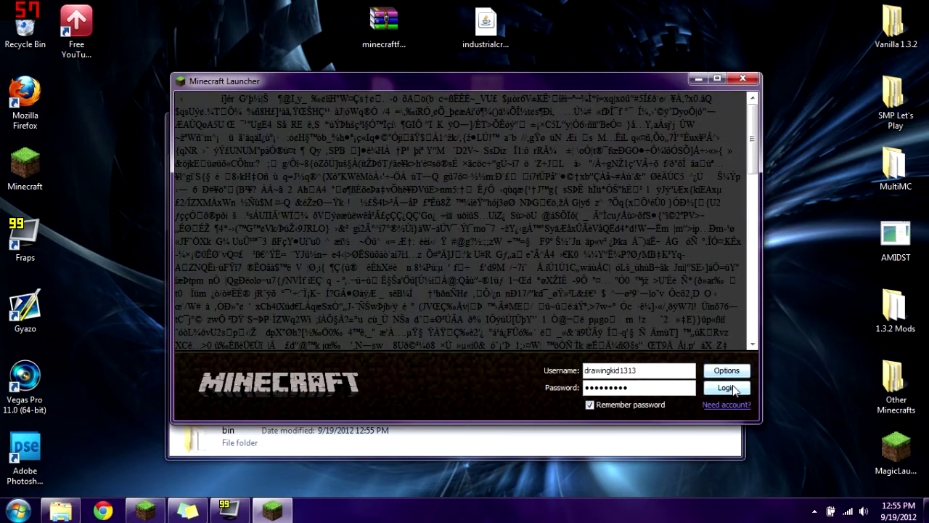
{"action": "left_click", "coordinate": [734, 390]}
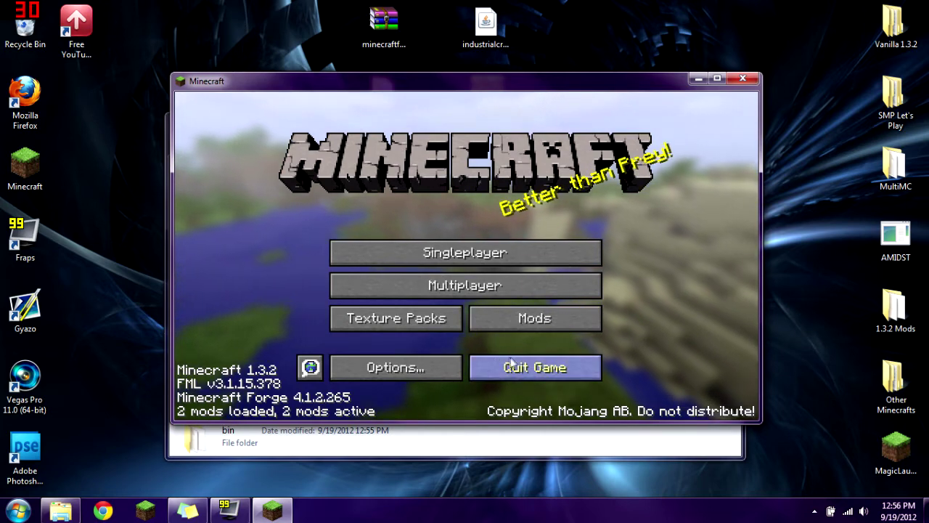
{"action": "left_click", "coordinate": [541, 369]}
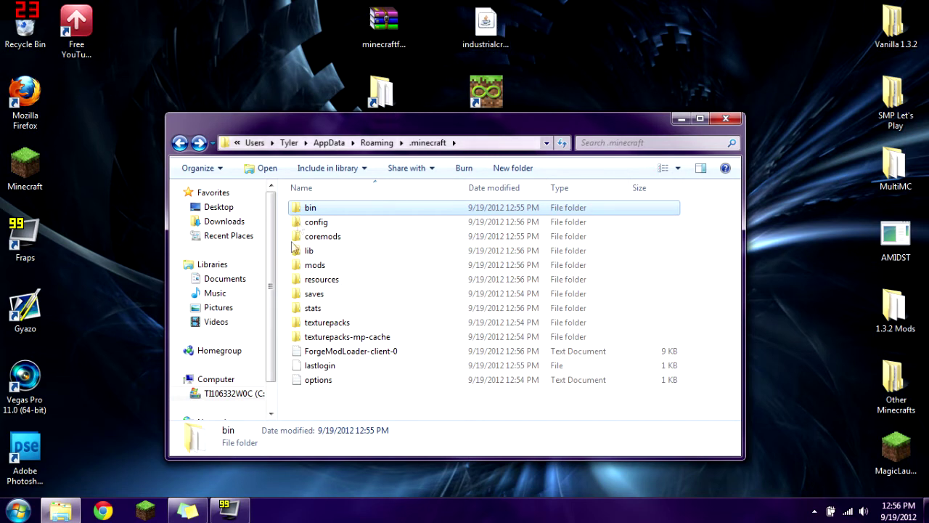
Copy the industrialcraft-2_1.106 jar from the desktop into the mods folder of .minecraft and return to the .minecraft folder.
{"action": "left_click", "coordinate": [300, 267]}
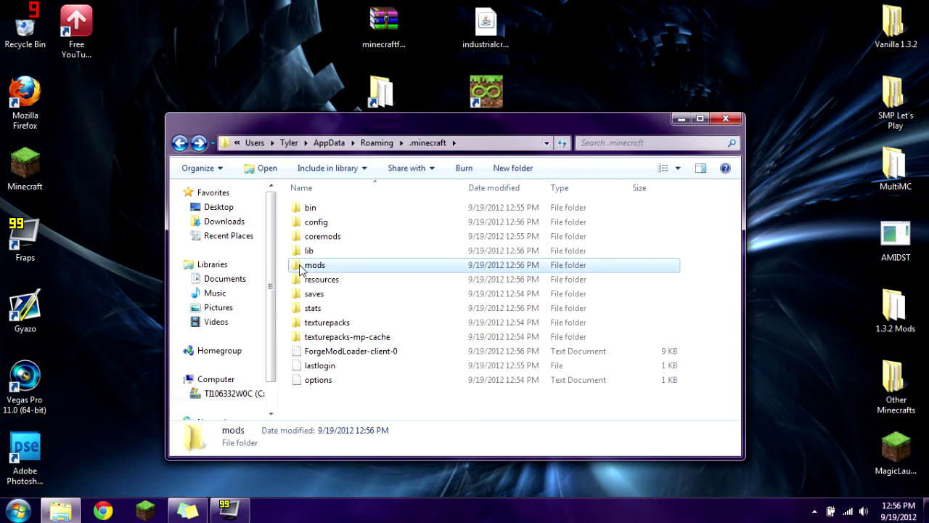
{"action": "double_click", "coordinate": [300, 266]}
{"action": "left_click", "coordinate": [485, 29]}
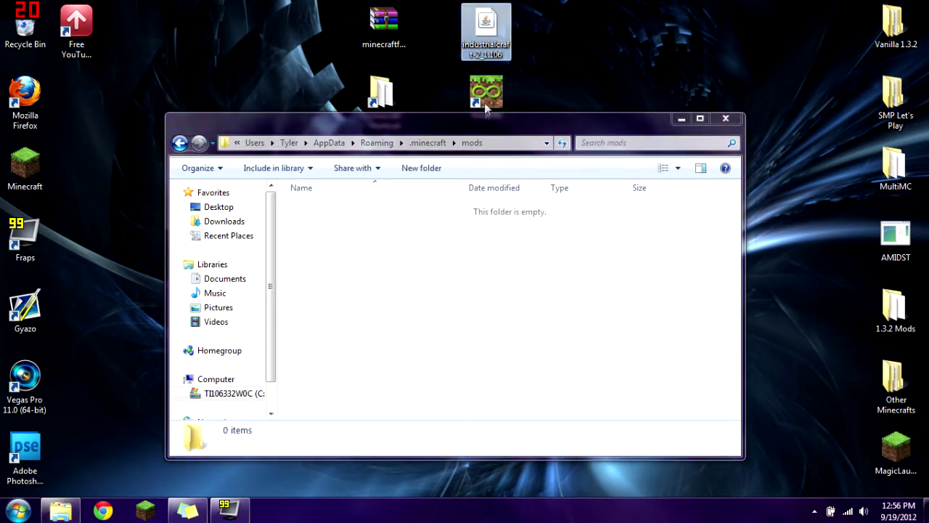
{"action": "left_click_drag", "start_coordinate": [485, 29], "coordinate": [391, 265]}
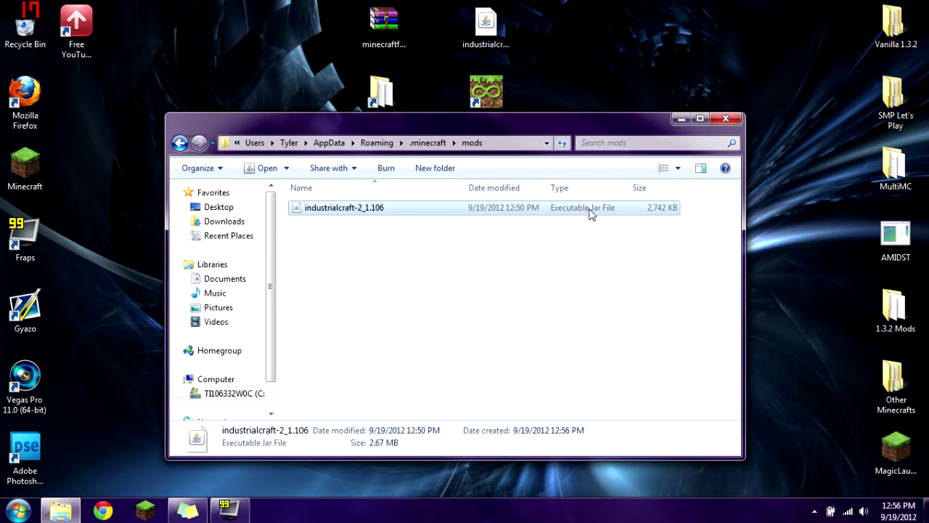
{"action": "left_click", "coordinate": [179, 142]}
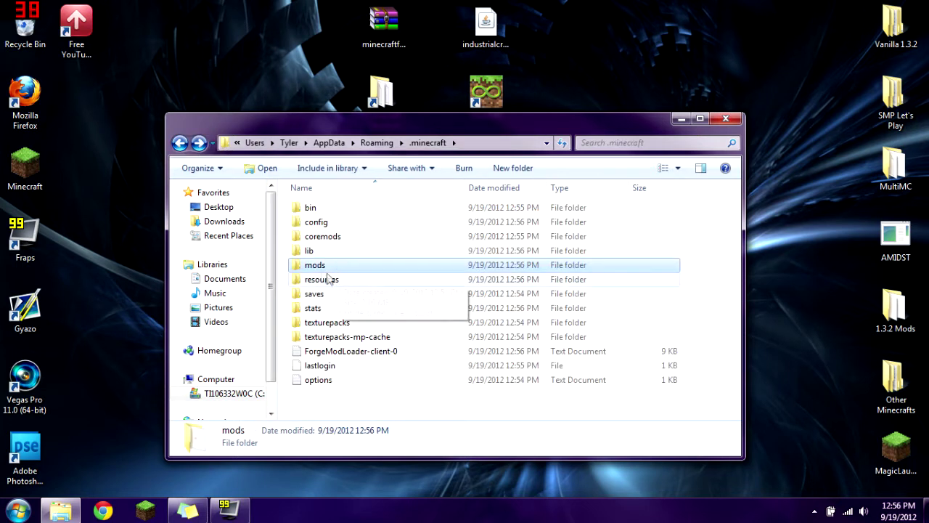
{"action": "left_click", "coordinate": [314, 269]}
{"action": "left_click", "coordinate": [324, 237]}
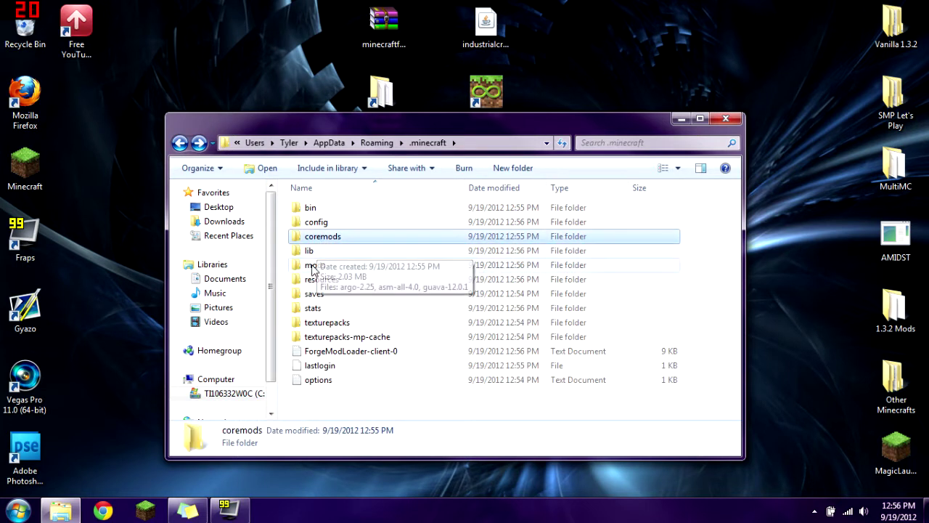
{"action": "left_click", "coordinate": [314, 267]}
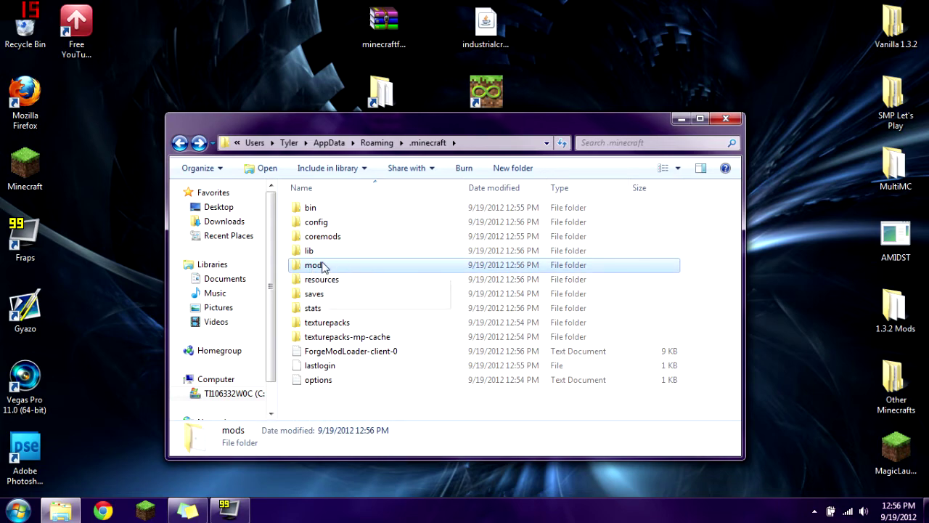
Launch Minecraft with the remembered login and create a Creative world named New World.
{"action": "left_click", "coordinate": [210, 479]}
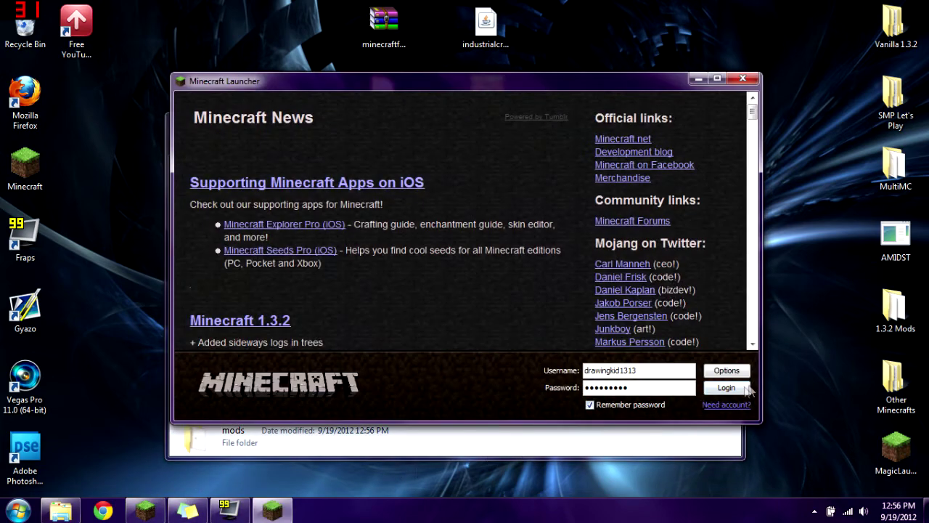
{"action": "left_click", "coordinate": [742, 388]}
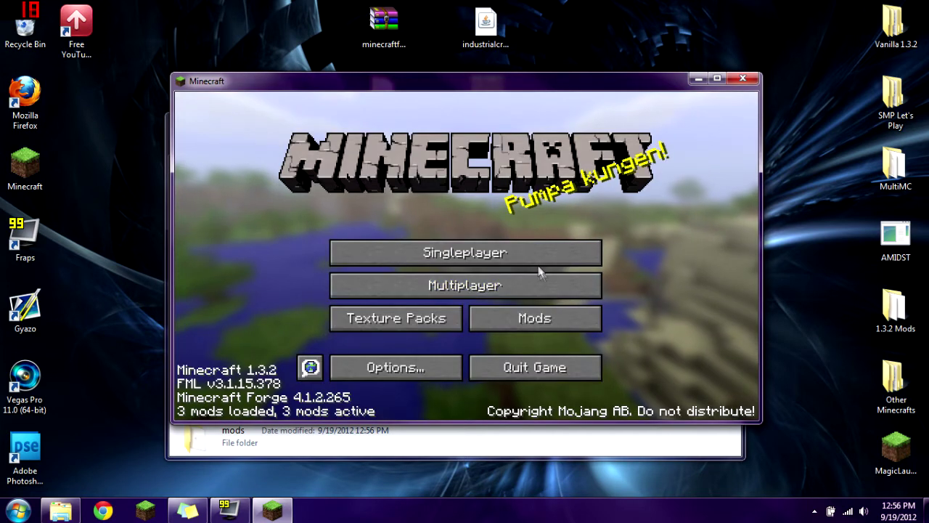
{"action": "left_click", "coordinate": [533, 255]}
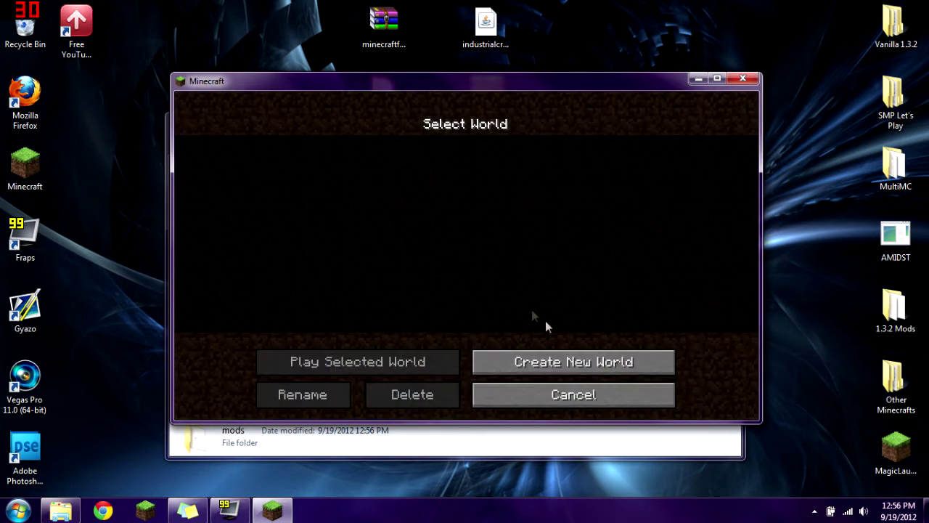
{"action": "left_click", "coordinate": [553, 361]}
{"action": "left_click", "coordinate": [468, 243]}
{"action": "left_click", "coordinate": [465, 243]}
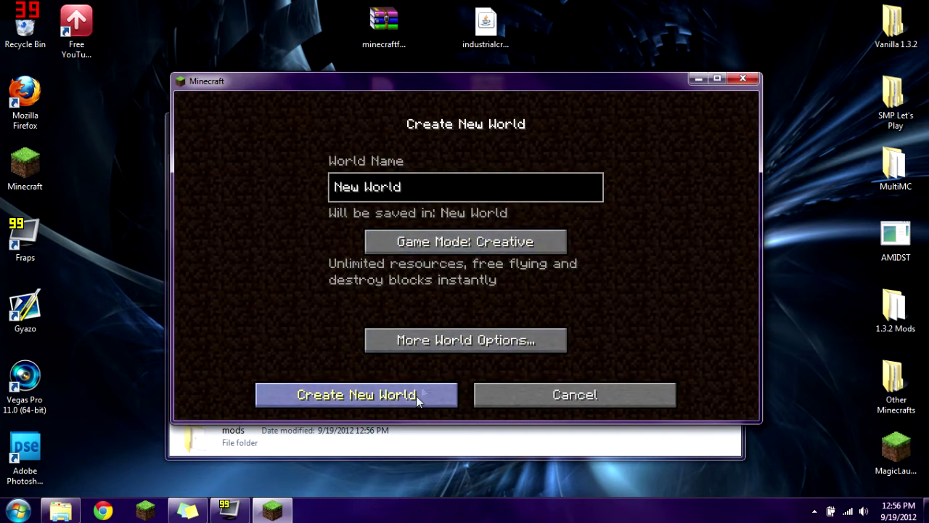
{"action": "left_click", "coordinate": [417, 397]}
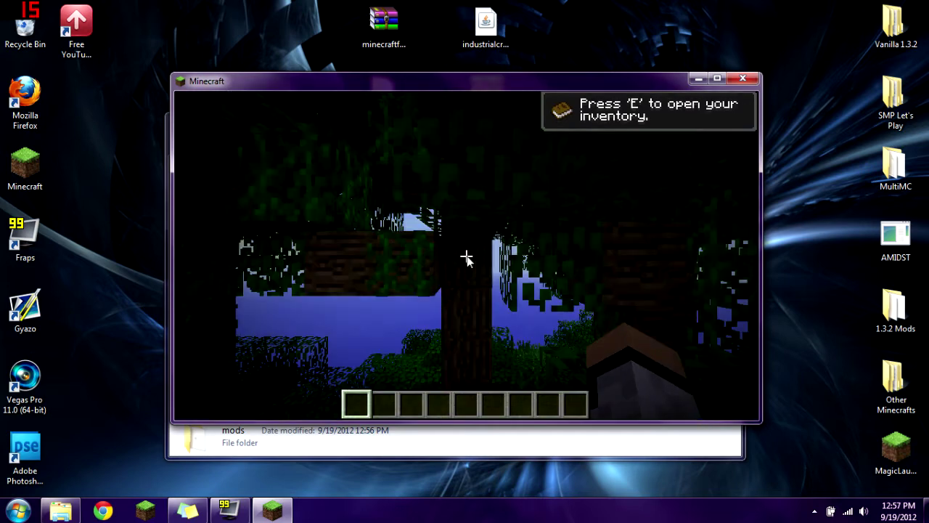
Browse the full item list in the creative inventory for IndustrialCraft blocks and machines.
{"action": "key", "text": "e"}
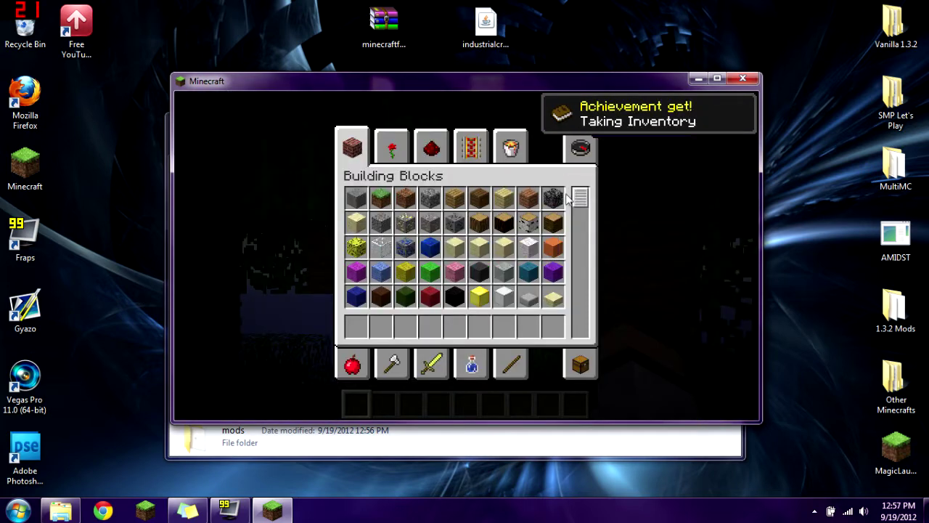
{"action": "left_click", "coordinate": [580, 147]}
{"action": "scroll", "coordinate": [479, 275], "scroll_direction": "down", "scroll_amount": 2}
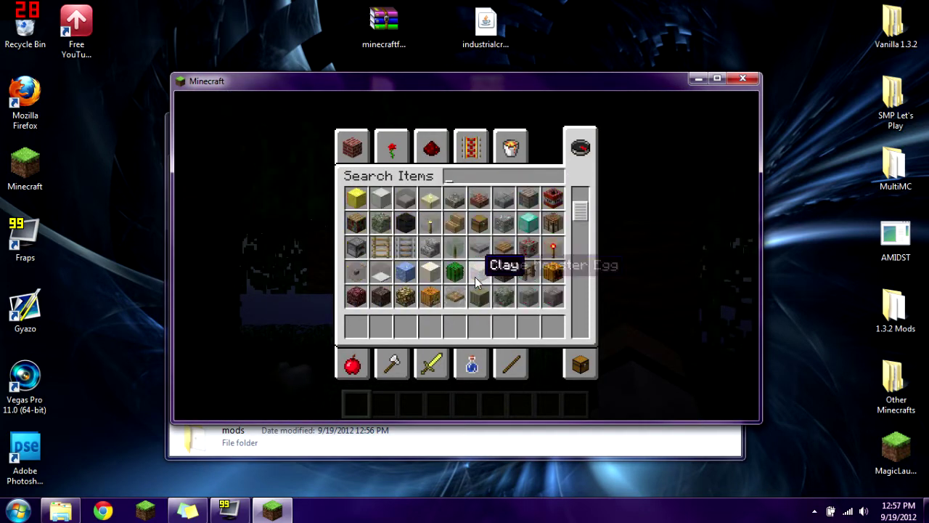
{"action": "scroll", "coordinate": [477, 280], "scroll_direction": "down", "scroll_amount": 5}
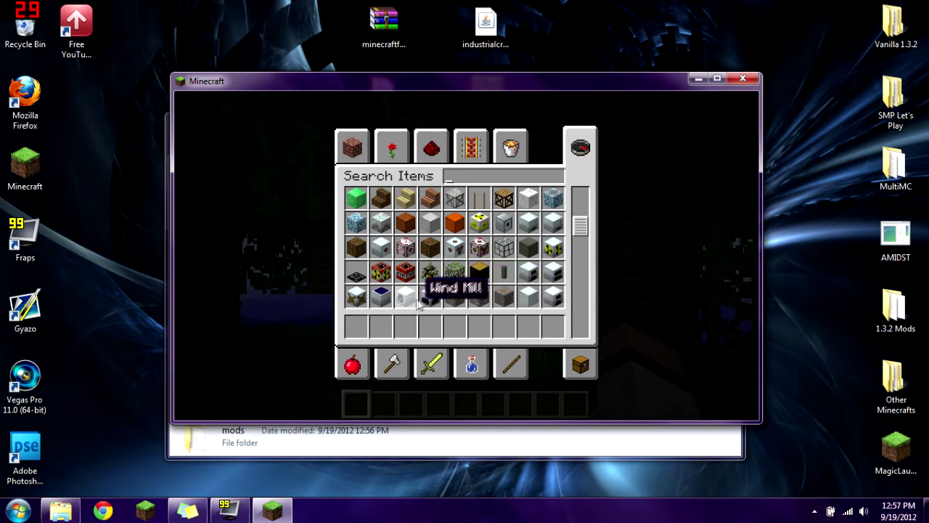
{"action": "scroll", "coordinate": [508, 290], "scroll_direction": "down", "scroll_amount": 3}
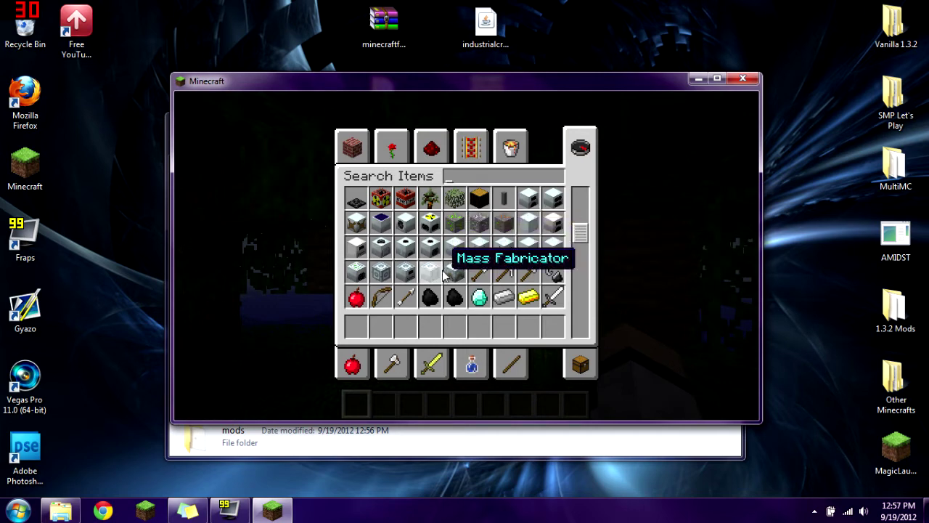
Leave the inventory, save and quit the world to the title screen, and quit the game.
{"action": "key", "text": "Escape"}
{"action": "key", "text": "Escape"}
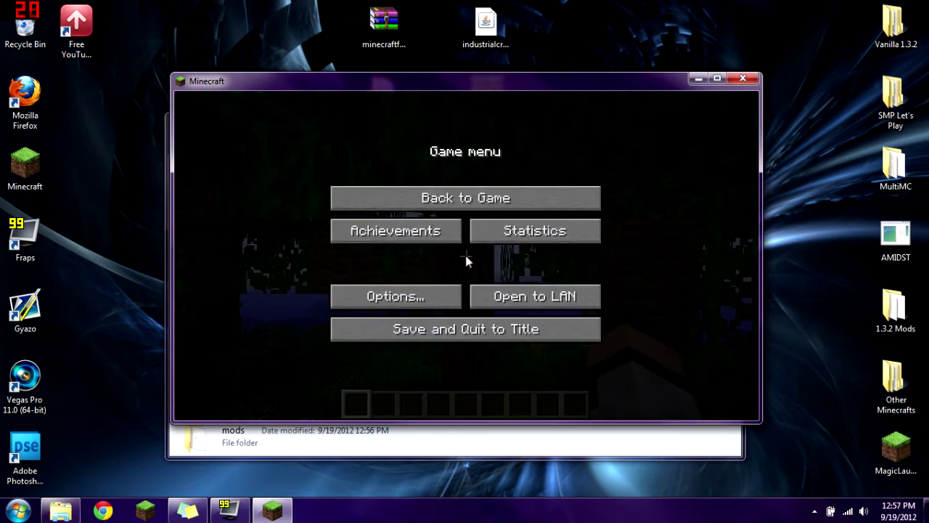
{"action": "left_click", "coordinate": [483, 328]}
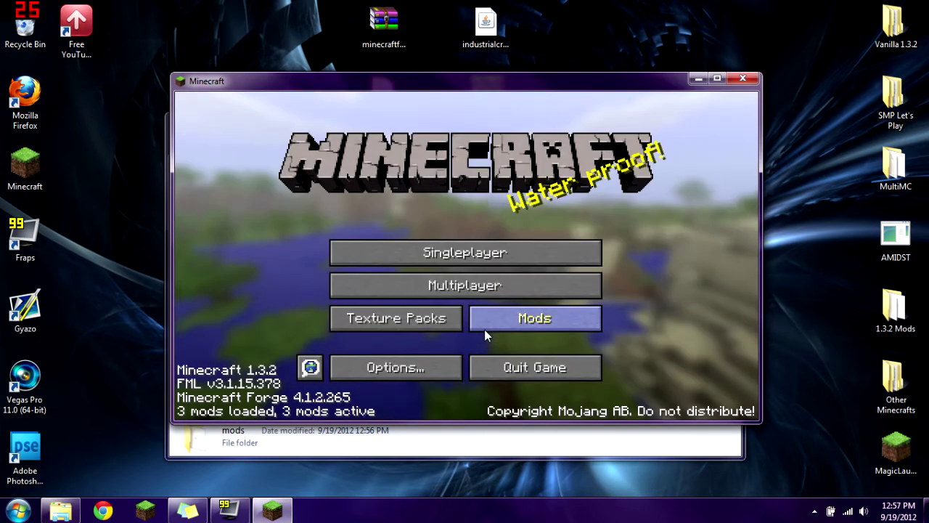
{"action": "left_click", "coordinate": [508, 366]}
Switch to MultiMC, close the .minecraft folder window, and decline the update to build #63.
{"action": "double_click", "coordinate": [479, 91]}
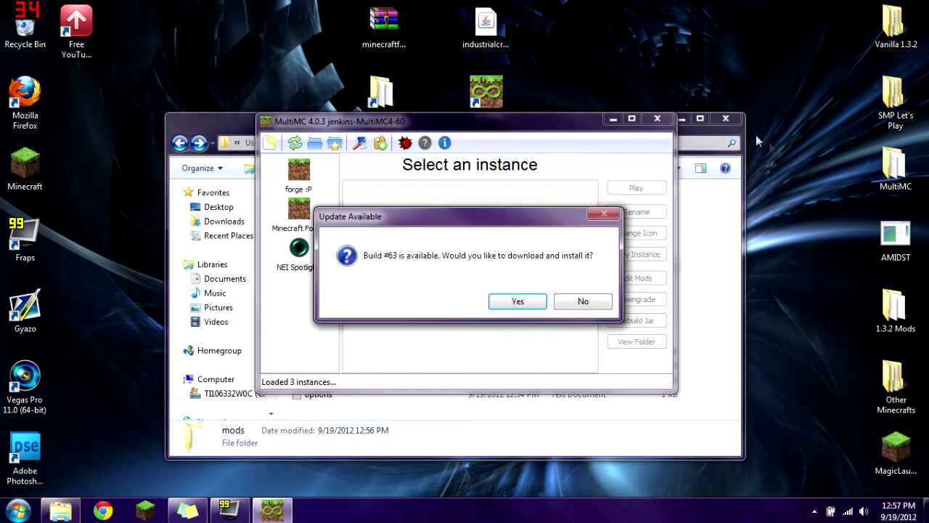
{"action": "left_click", "coordinate": [725, 117]}
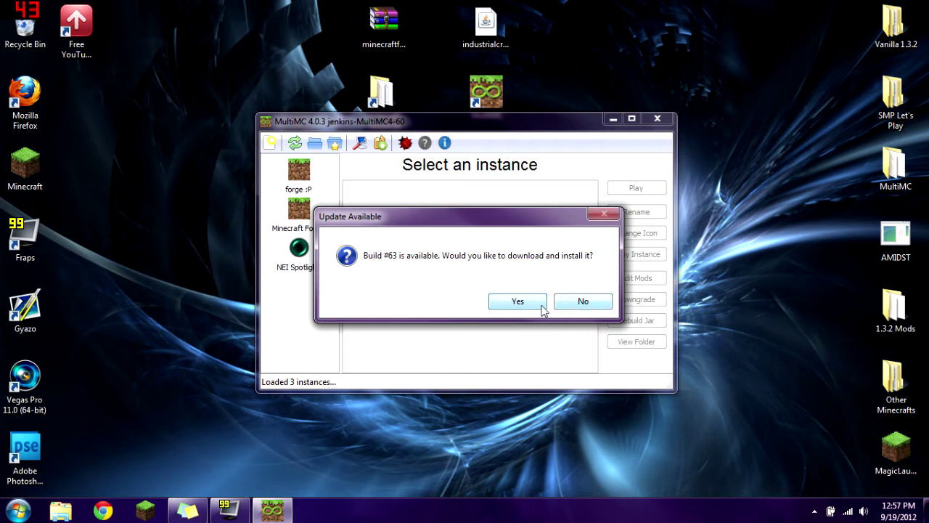
{"action": "left_click", "coordinate": [584, 302]}
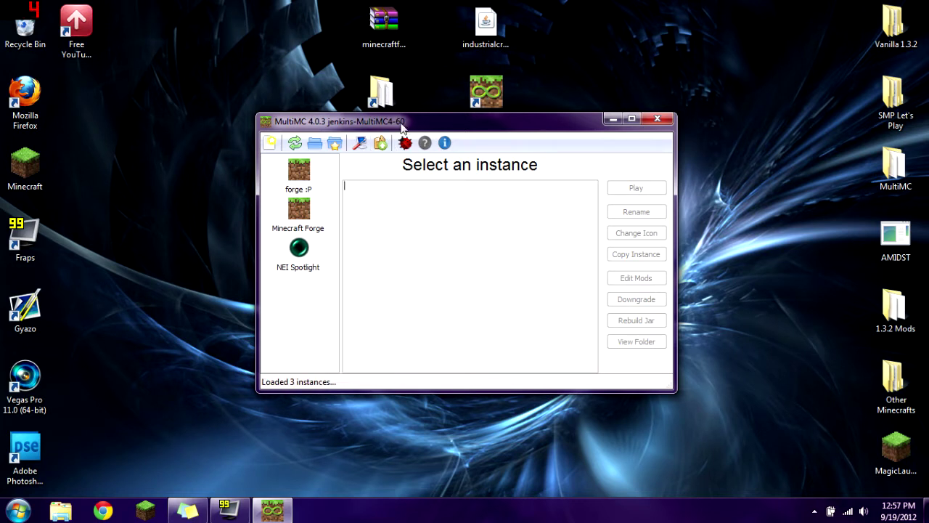
Create a new MultiMC instance named IndustrialCraft and select it.
{"action": "left_click", "coordinate": [270, 142]}
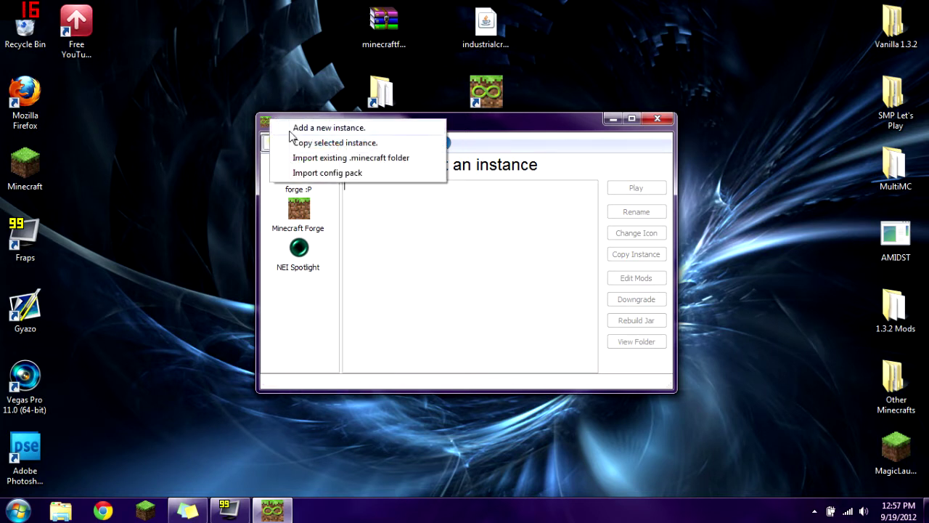
{"action": "left_click", "coordinate": [294, 128]}
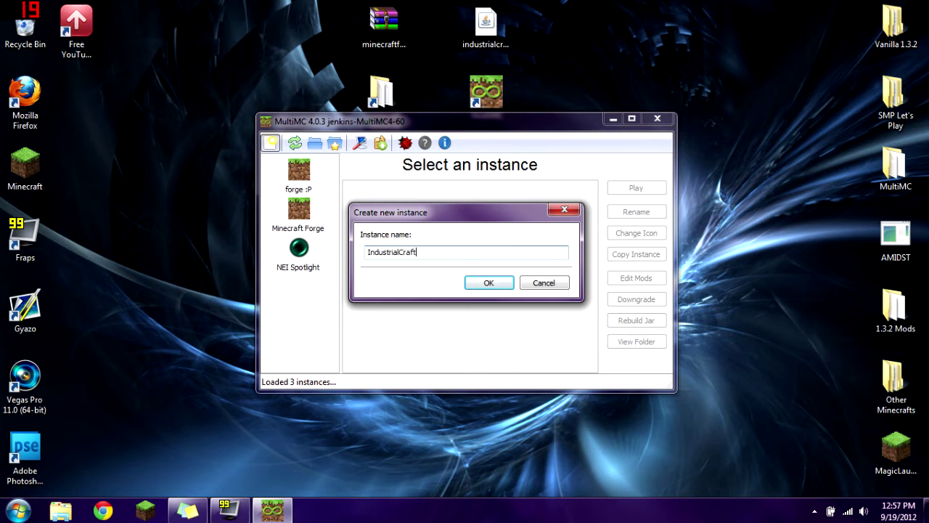
{"action": "key", "text": "Return"}
{"action": "left_click", "coordinate": [299, 297]}
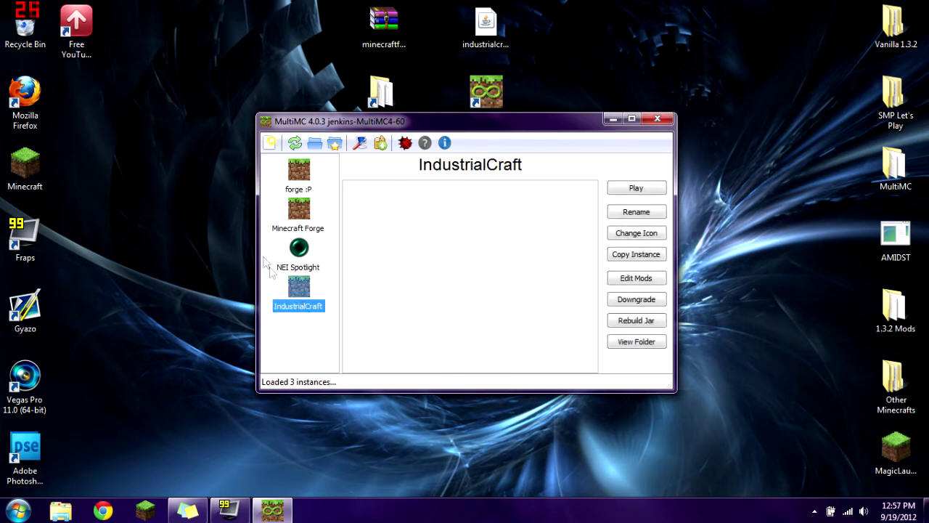
Edit the mods of the IndustrialCraft instance and add the desktop's minecraftforge-universal-4.1.2.265 archive as a jar mod.
{"action": "right_click", "coordinate": [302, 294]}
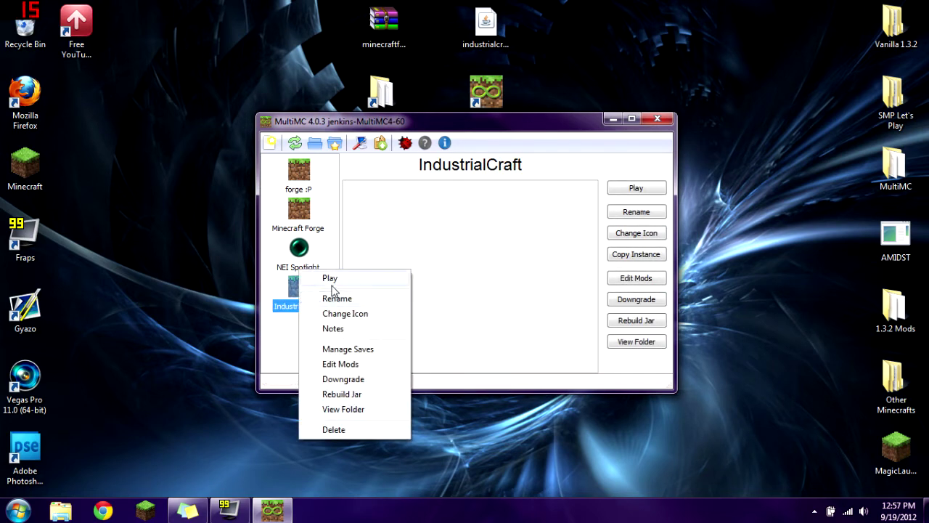
{"action": "left_click", "coordinate": [336, 359]}
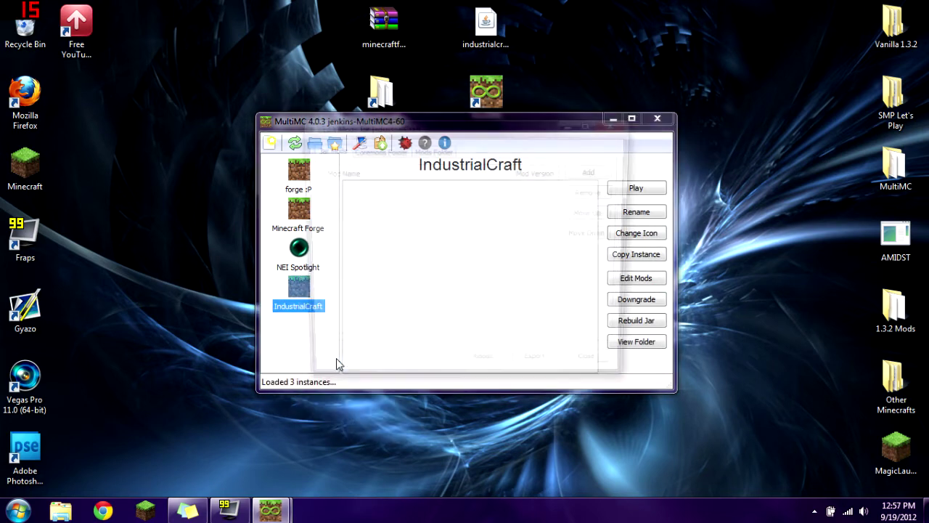
{"action": "left_click_drag", "start_coordinate": [425, 129], "coordinate": [439, 145]}
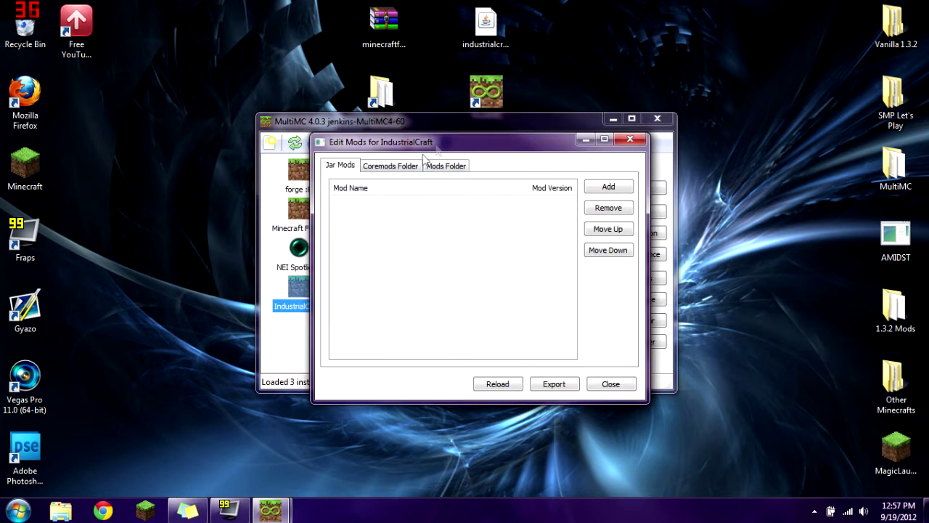
{"action": "left_click", "coordinate": [379, 167]}
{"action": "left_click", "coordinate": [343, 167]}
{"action": "left_click", "coordinate": [370, 167]}
{"action": "left_click", "coordinate": [344, 167]}
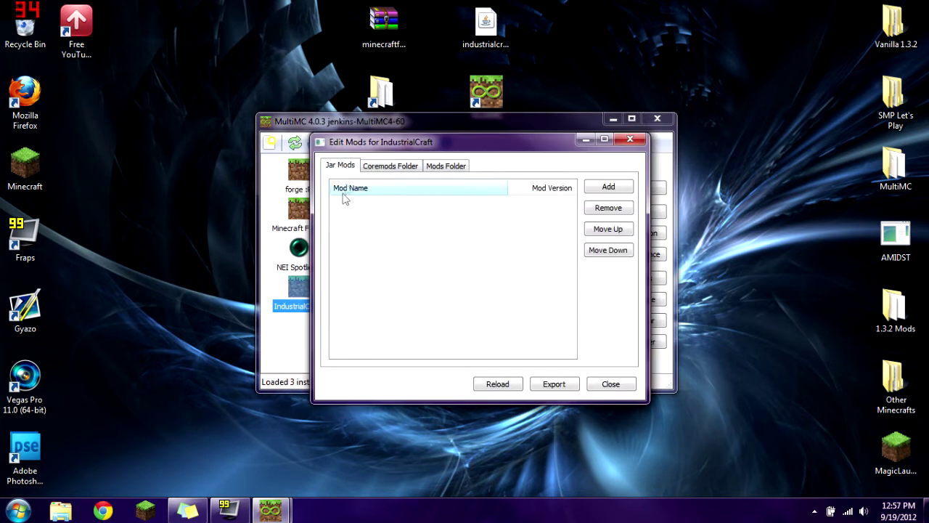
{"action": "left_click_drag", "start_coordinate": [383, 26], "coordinate": [375, 241]}
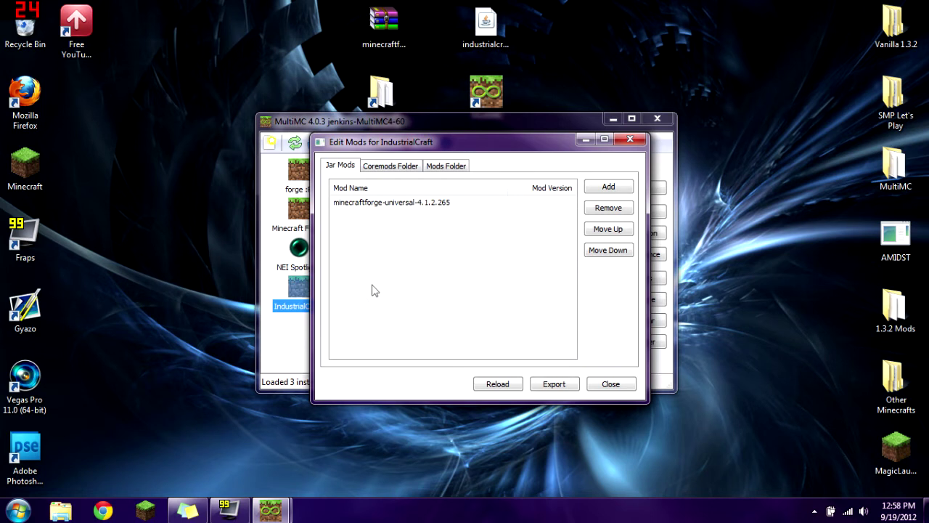
{"action": "left_click", "coordinate": [389, 206]}
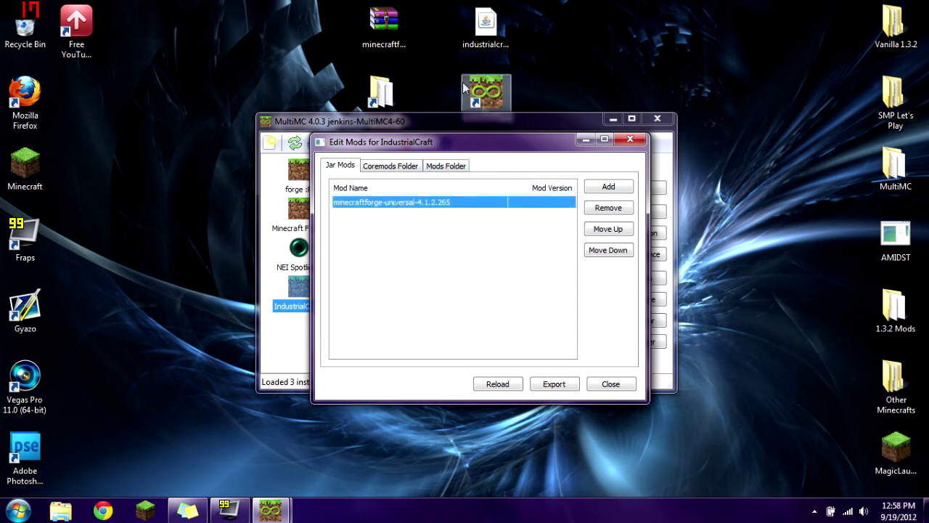
Add the desktop's industrialcraft-2_1.106 jar to the instance's mods folder and close the mod editor.
{"action": "left_click", "coordinate": [401, 169]}
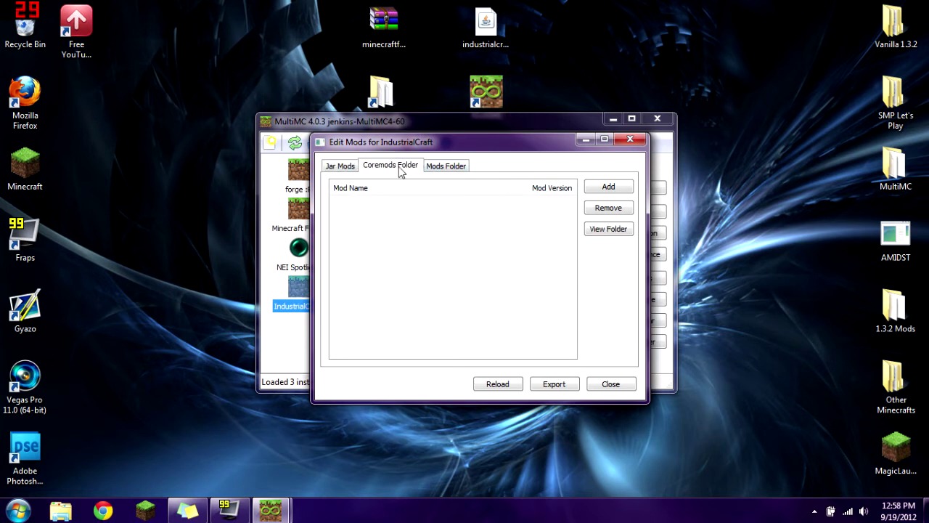
{"action": "left_click", "coordinate": [446, 167]}
{"action": "left_click_drag", "start_coordinate": [485, 25], "coordinate": [442, 245]}
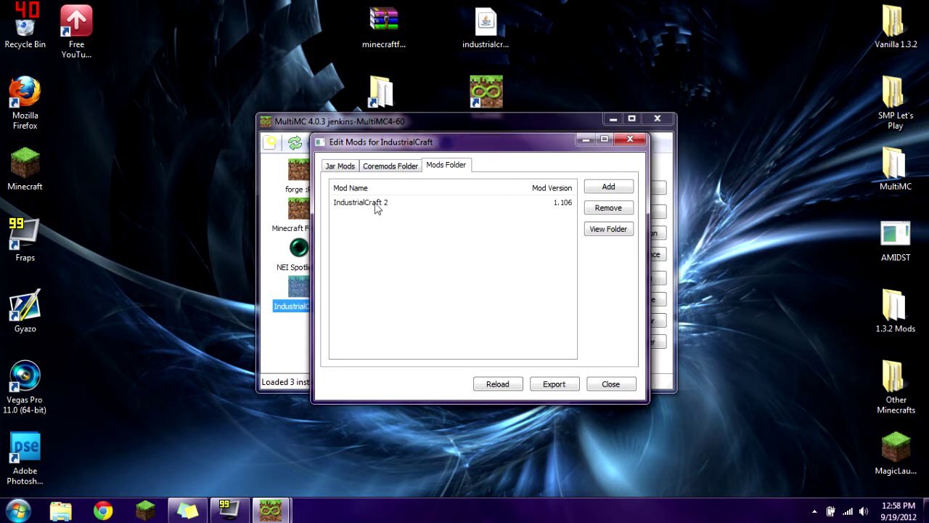
{"action": "left_click", "coordinate": [368, 207]}
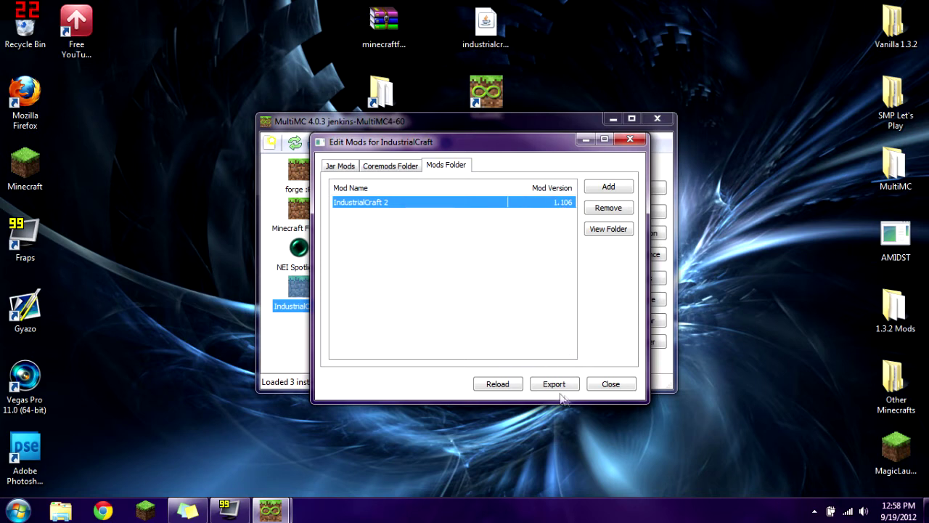
{"action": "left_click", "coordinate": [609, 384]}
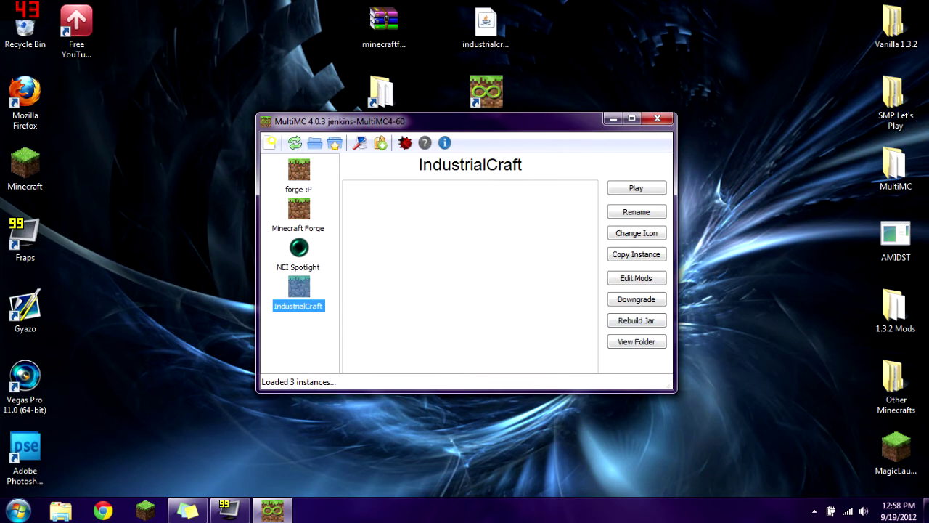
Play the IndustrialCraft instance and examine the IndustrialCraft 2 entry in the game's mod list.
{"action": "left_click", "coordinate": [630, 189]}
{"action": "left_click", "coordinate": [439, 306]}
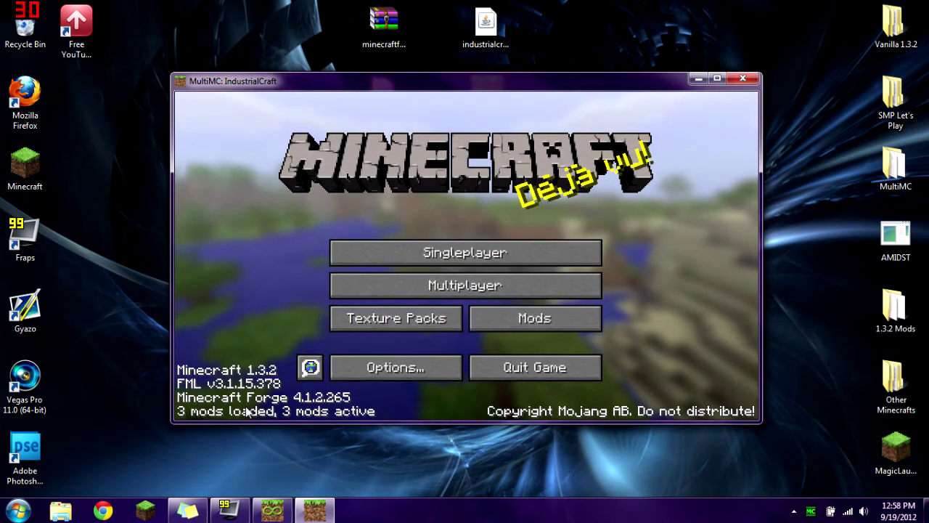
{"action": "left_click", "coordinate": [475, 321]}
{"action": "left_click", "coordinate": [276, 290]}
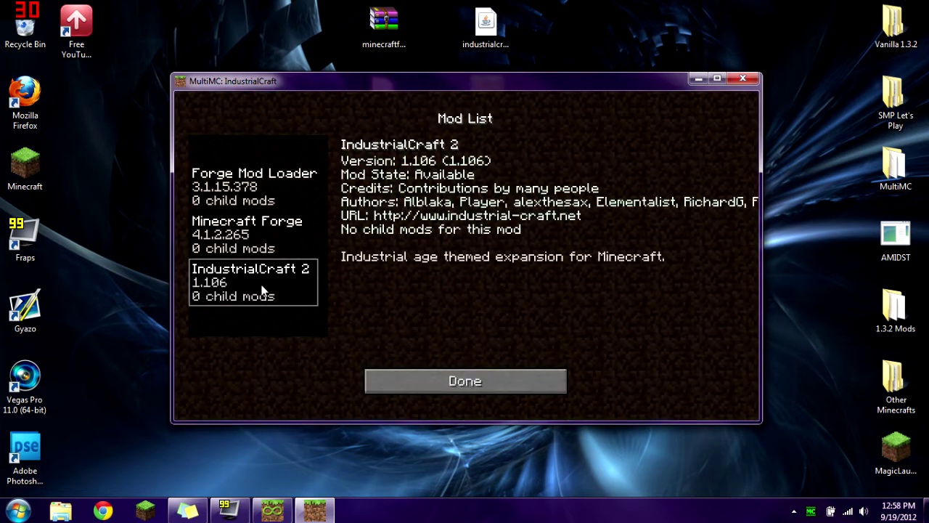
Leave the mod list and create a new singleplayer world named New World in Creative game mode.
{"action": "left_click", "coordinate": [503, 385]}
{"action": "left_click", "coordinate": [508, 252]}
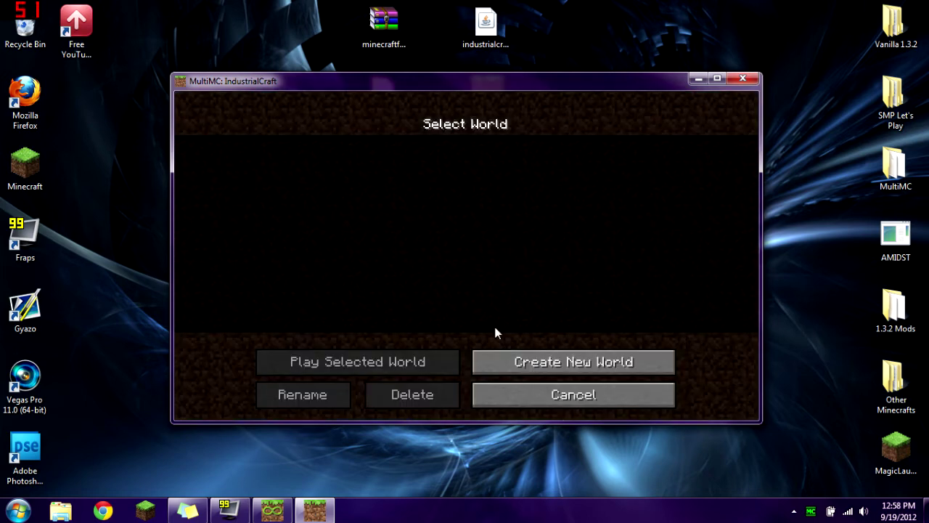
{"action": "left_click", "coordinate": [551, 361]}
{"action": "left_click", "coordinate": [496, 246]}
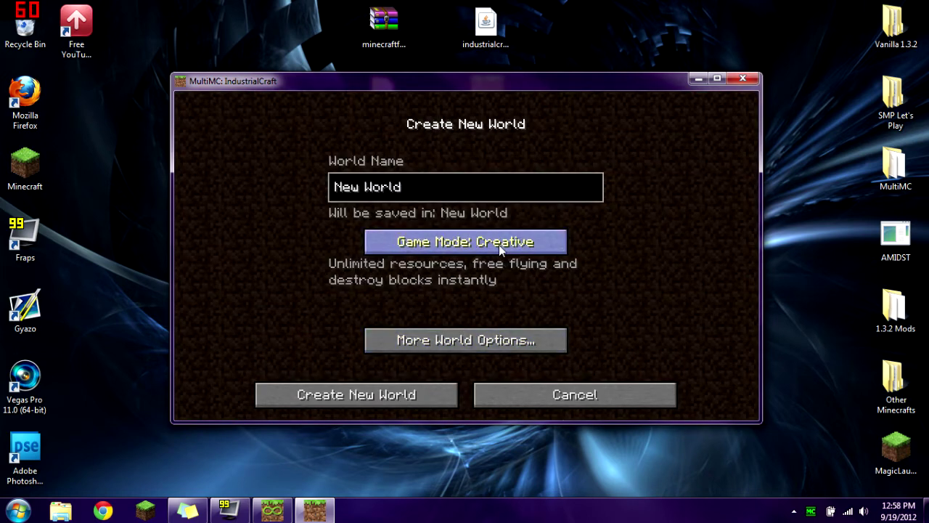
{"action": "left_click", "coordinate": [426, 391]}
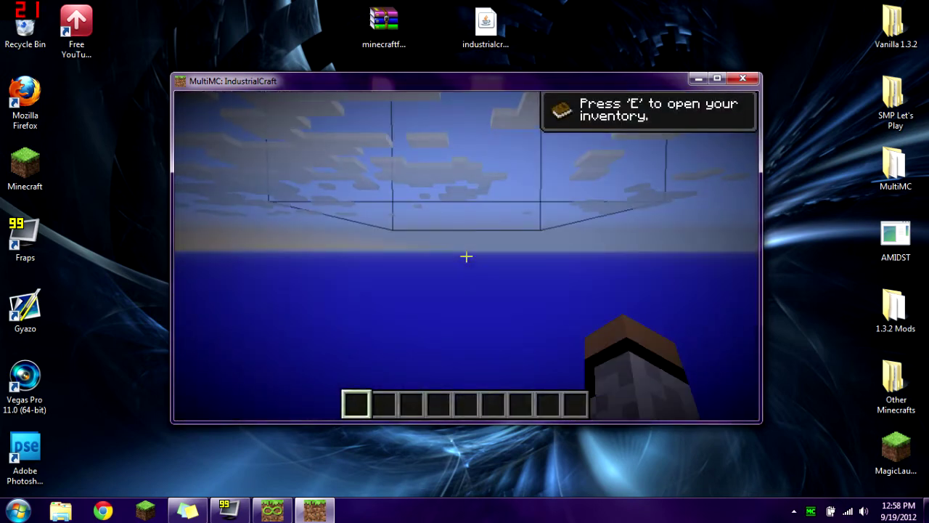
Look through the full item list of the creative inventory for IndustrialCraft blocks and machines, and close the inventory.
{"action": "key", "text": "e"}
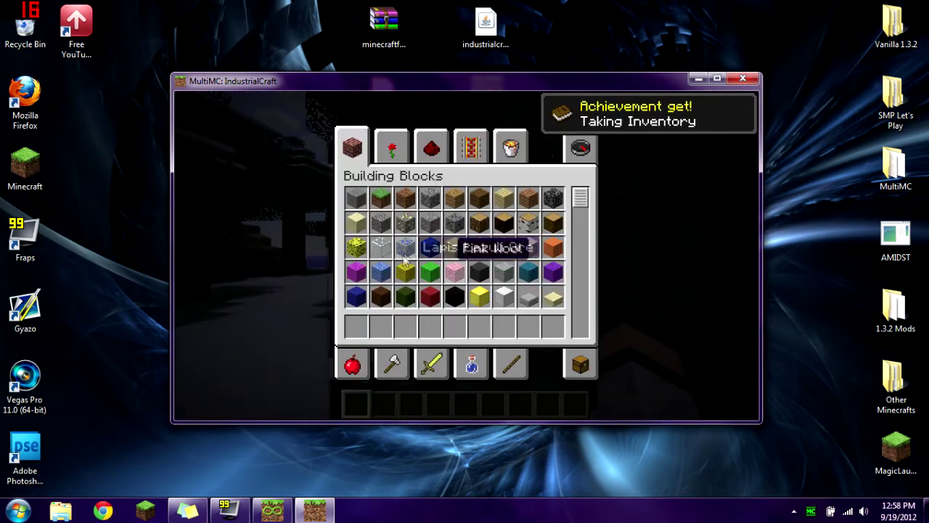
{"action": "left_click", "coordinate": [581, 147]}
{"action": "scroll", "coordinate": [464, 251], "scroll_direction": "down", "scroll_amount": 4}
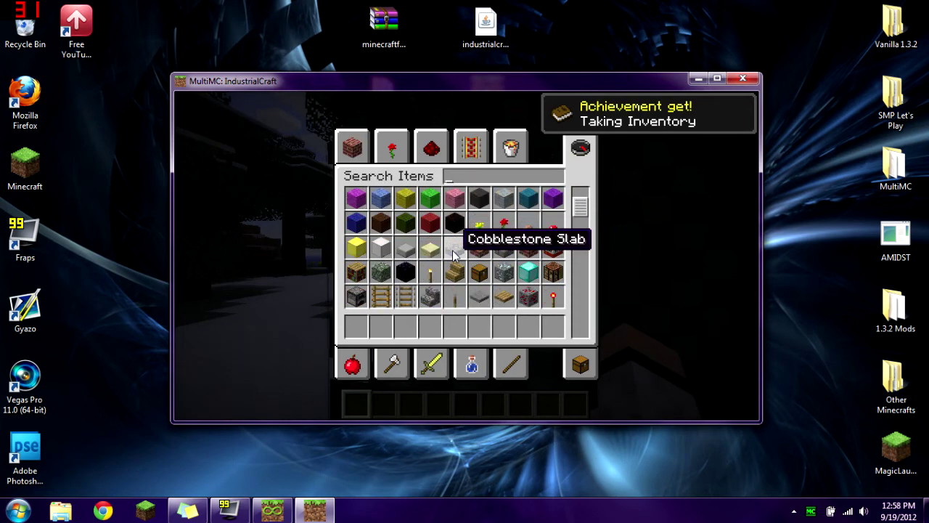
{"action": "scroll", "coordinate": [453, 251], "scroll_direction": "down", "scroll_amount": 4}
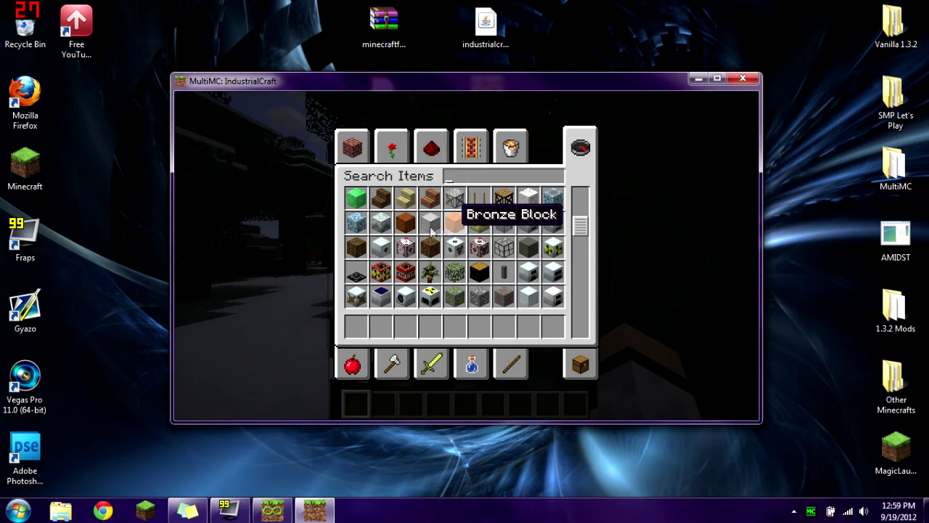
{"action": "scroll", "coordinate": [500, 265], "scroll_direction": "down", "scroll_amount": 3}
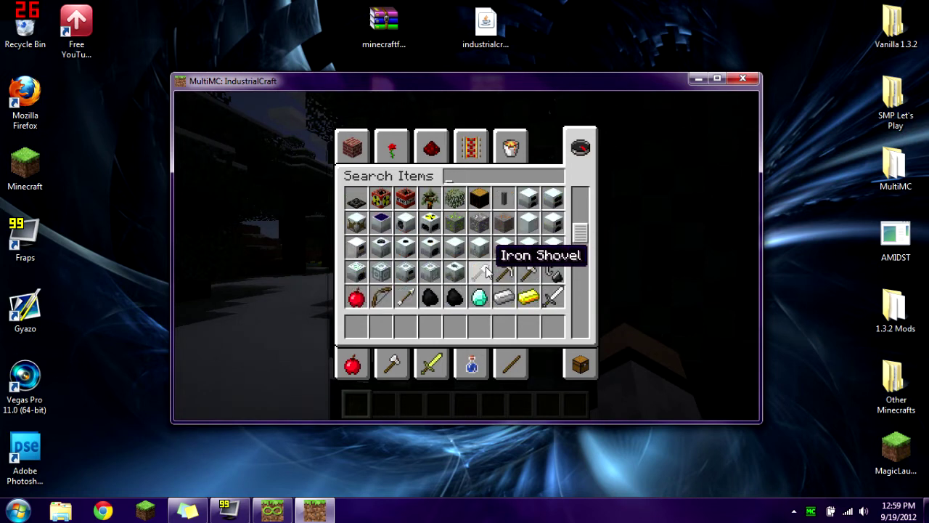
{"action": "key", "text": "e"}
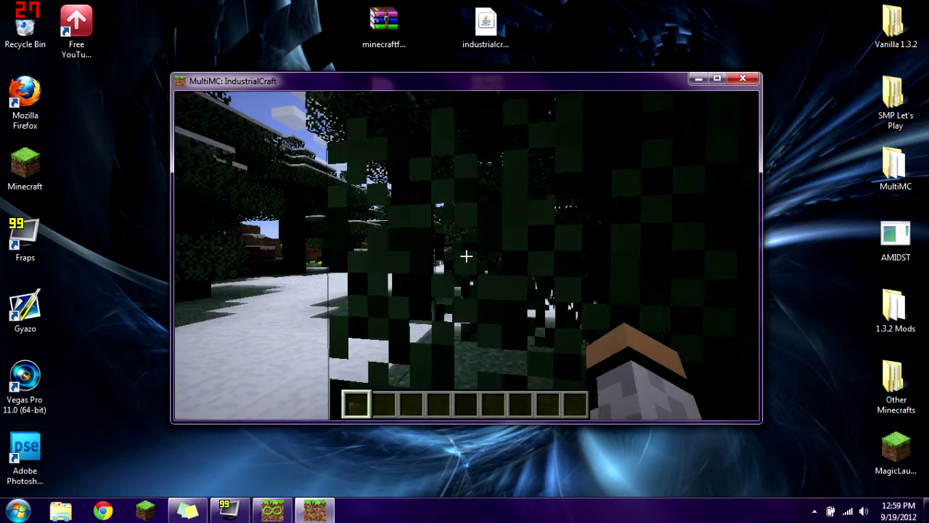
Save and leave the world, quit the game, and move the MultiMC window slightly lower on the desktop.
{"action": "key", "text": "Escape"}
{"action": "left_click", "coordinate": [459, 328]}
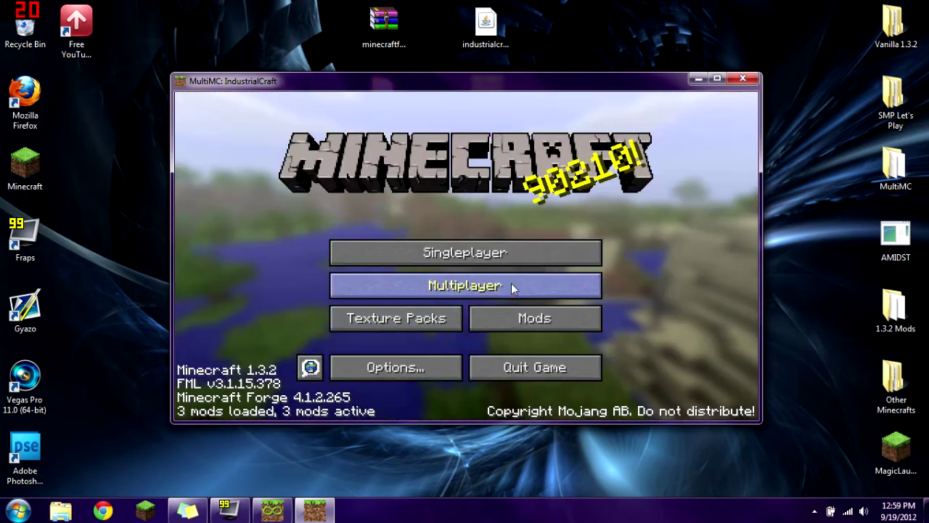
{"action": "left_click", "coordinate": [540, 375]}
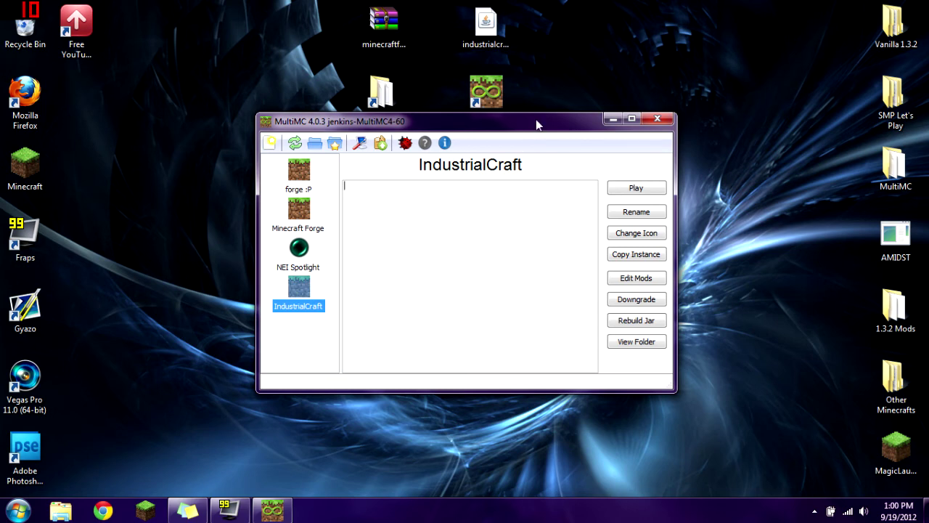
{"action": "left_click_drag", "start_coordinate": [535, 122], "coordinate": [523, 159]}
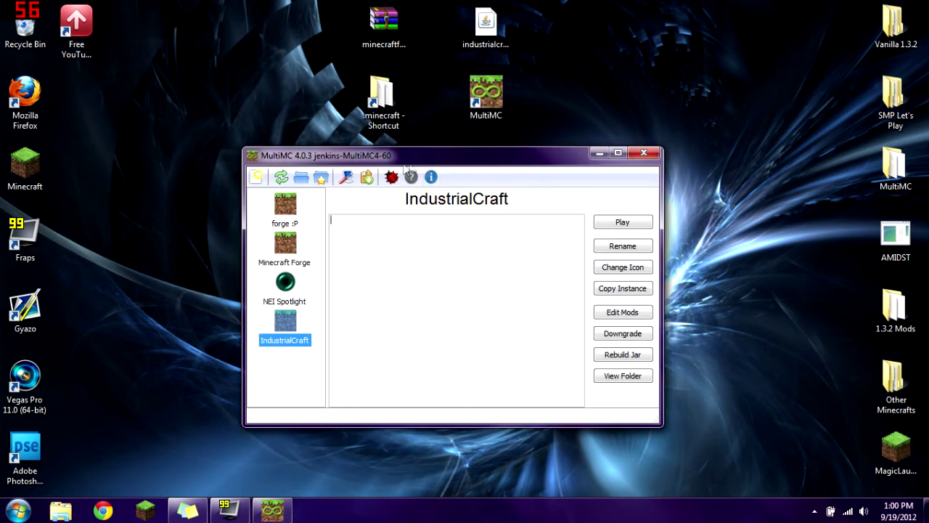